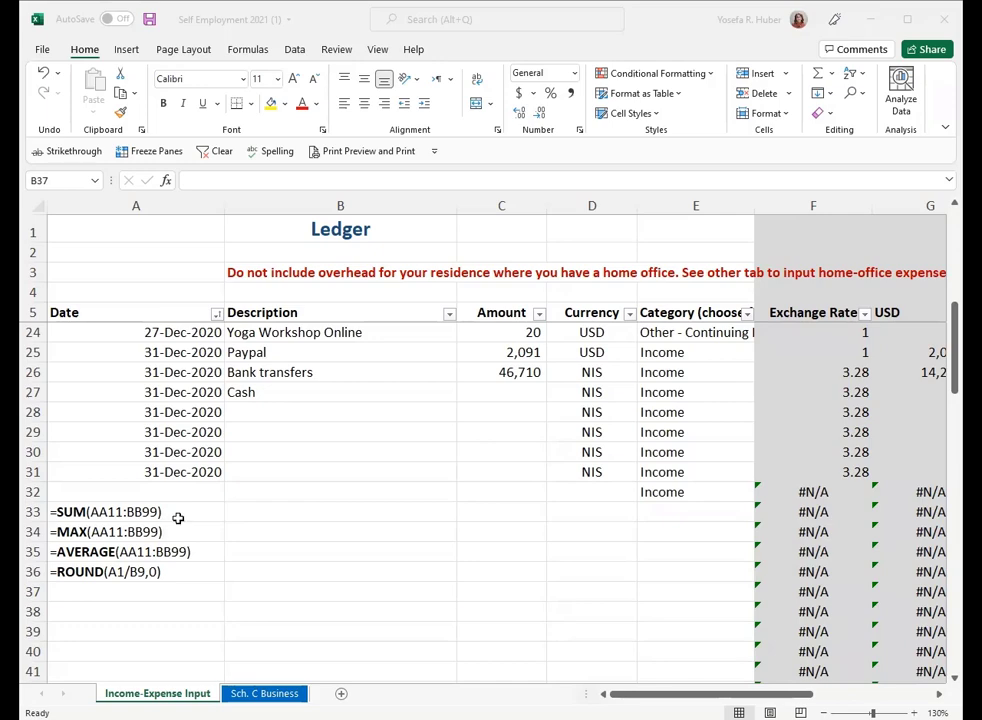
- Examine the sample SUM, MAX, AVERAGE and ROUND formulas in cells A33 to A36
{"action": "left_click", "coordinate": [176, 514]}
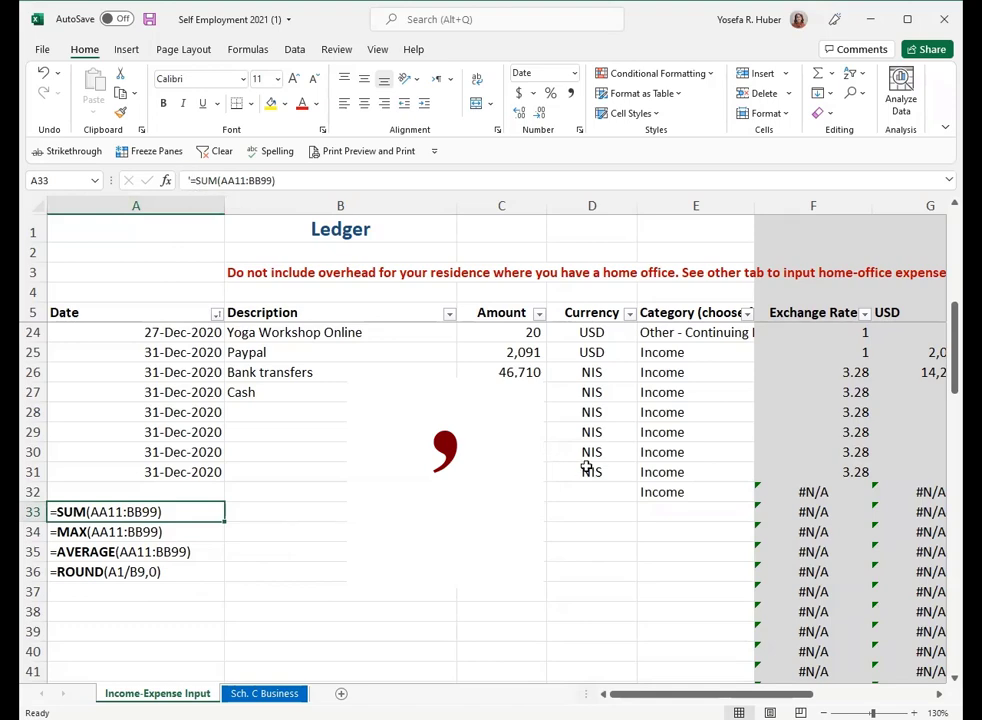
{"action": "left_click", "coordinate": [131, 490]}
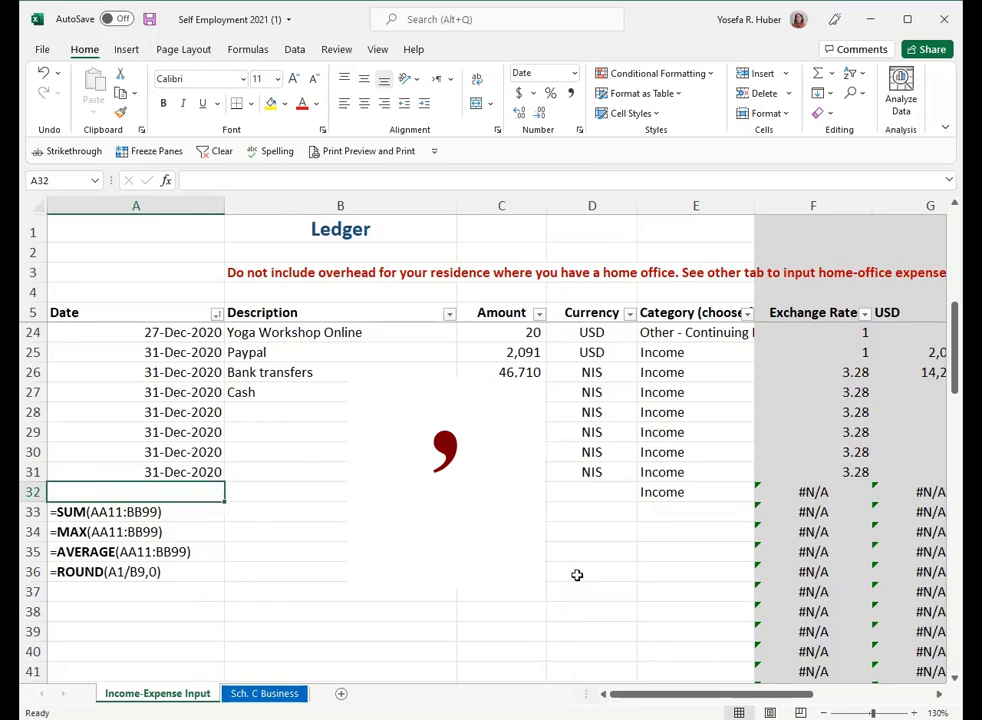
{"action": "left_click", "coordinate": [187, 599]}
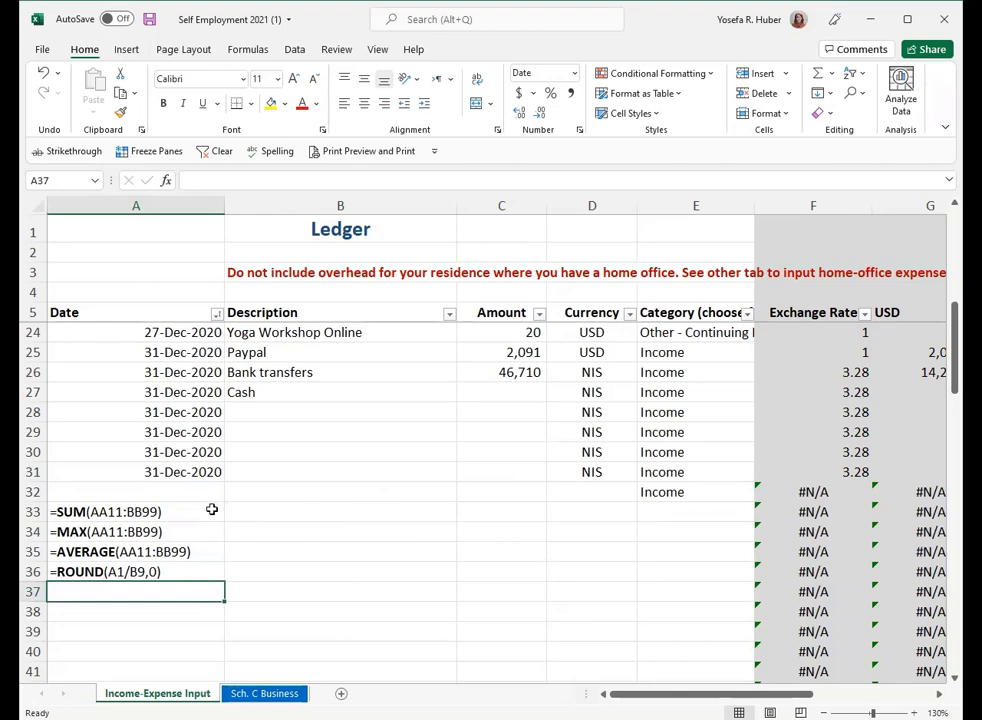
{"action": "left_click_drag", "start_coordinate": [212, 509], "coordinate": [204, 566]}
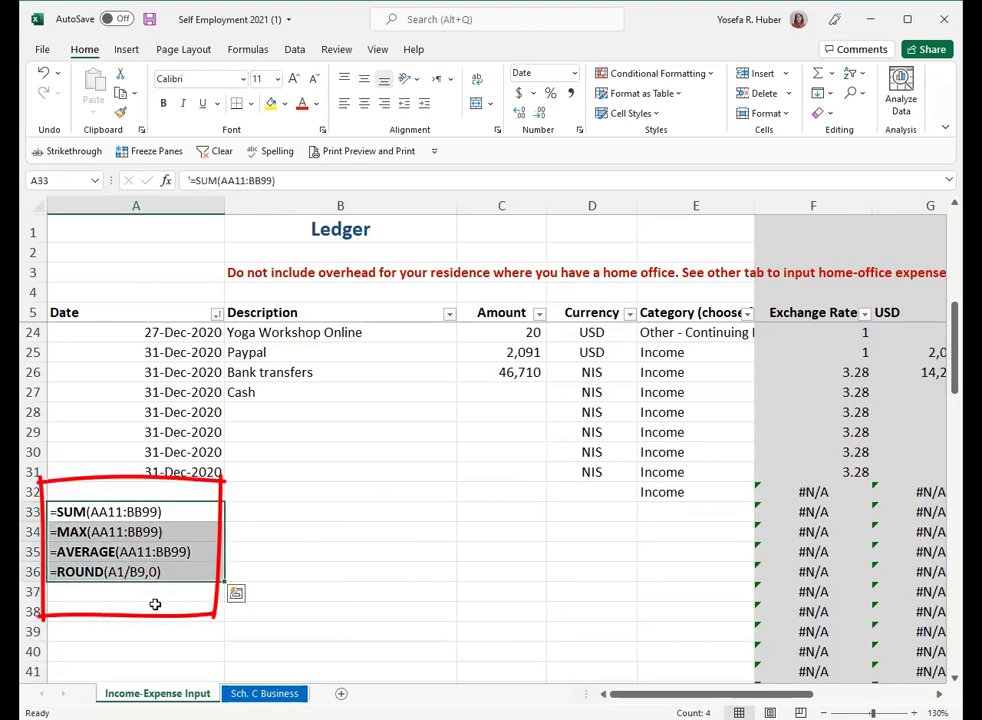
{"action": "scroll", "coordinate": [153, 600], "scroll_direction": "up", "scroll_amount": 1, "text": "ctrl"}
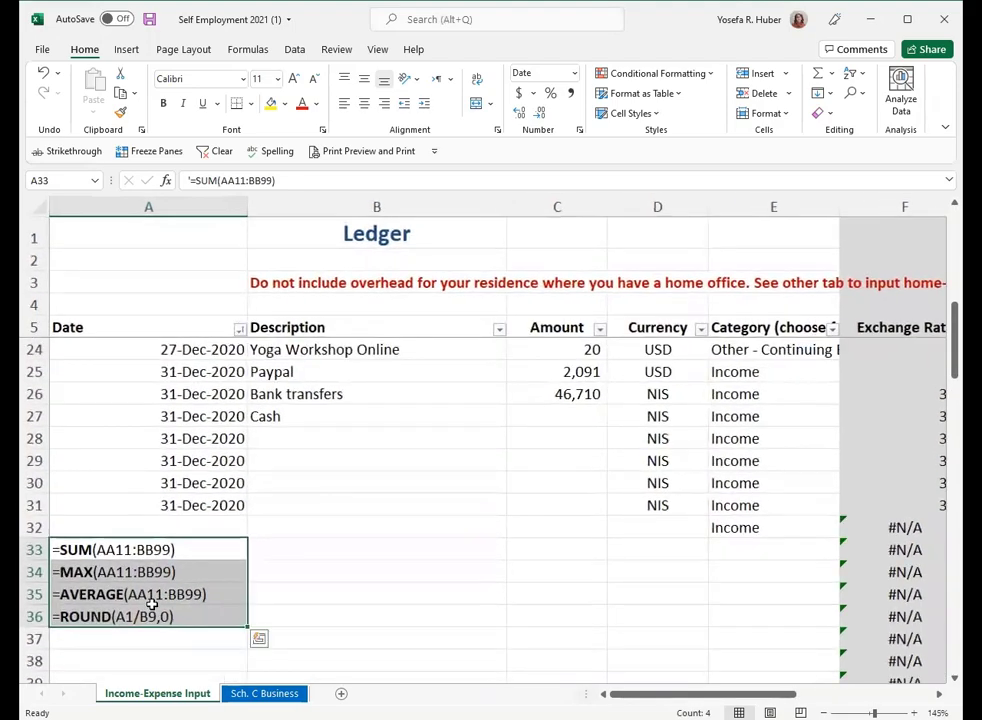
{"action": "key", "text": "ctrl+q"}
{"action": "left_click", "coordinate": [146, 556]}
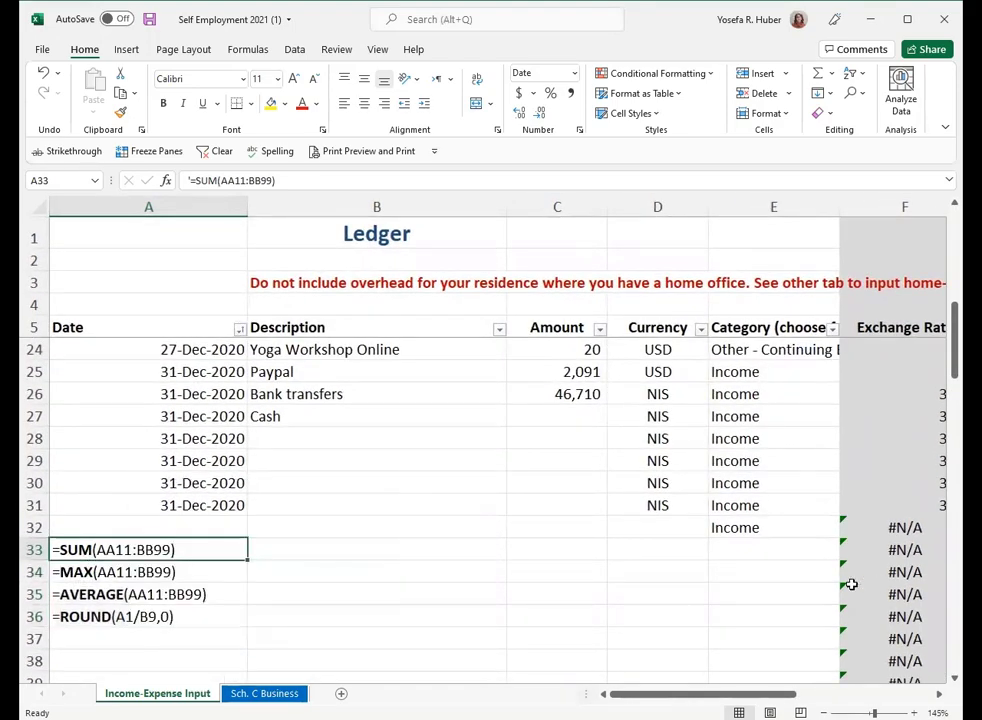
- Enter the formula =SUM(C:C) in cell D1 to total the whole Amount column
{"action": "scroll", "coordinate": [668, 587], "scroll_direction": "up", "scroll_amount": 6}
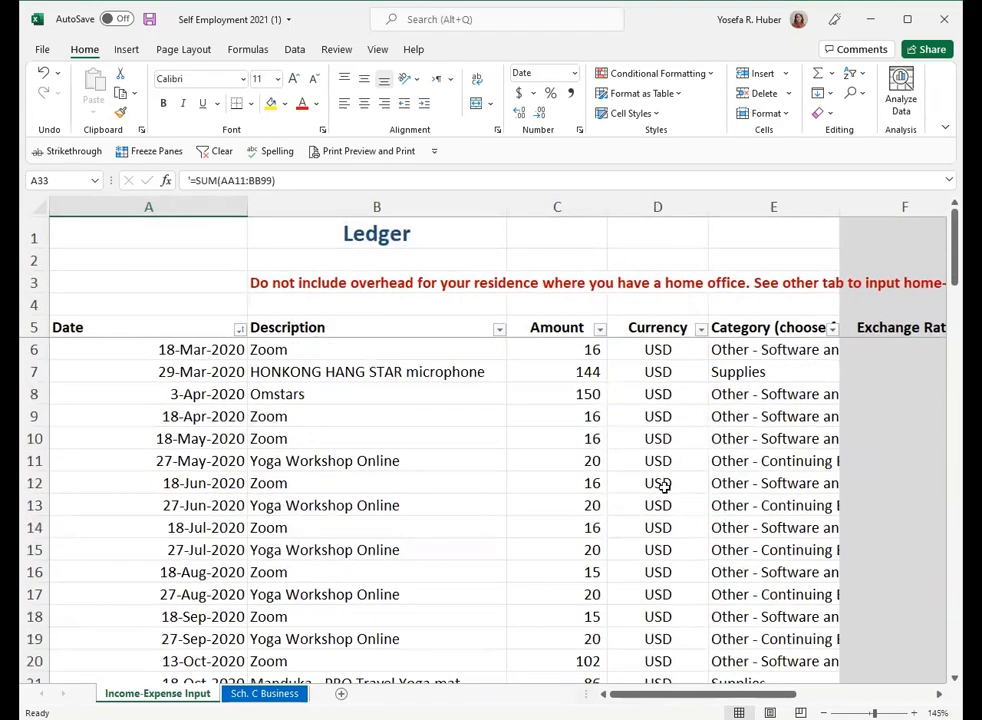
{"action": "left_click", "coordinate": [535, 232]}
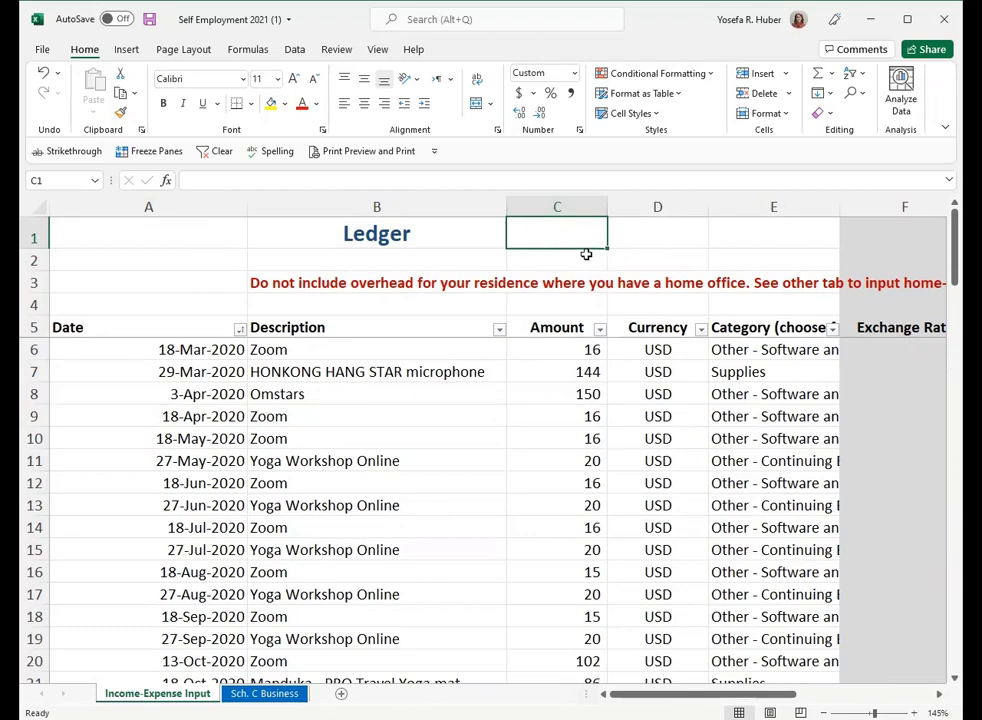
{"action": "left_click", "coordinate": [557, 207]}
{"action": "left_click", "coordinate": [664, 233]}
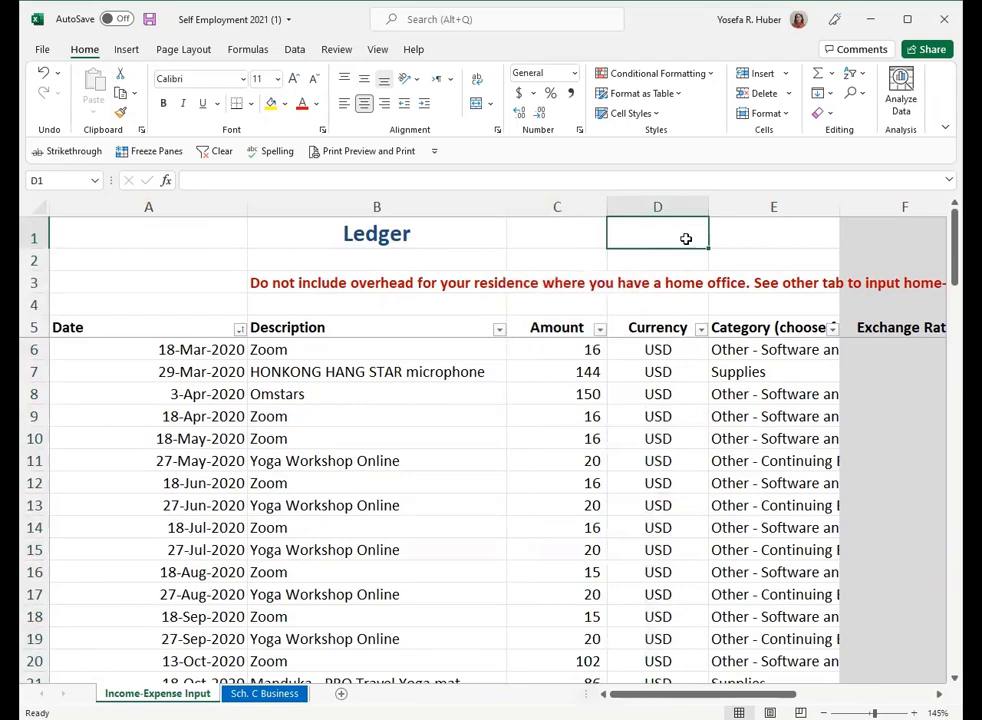
{"action": "type", "text": "=sum("}
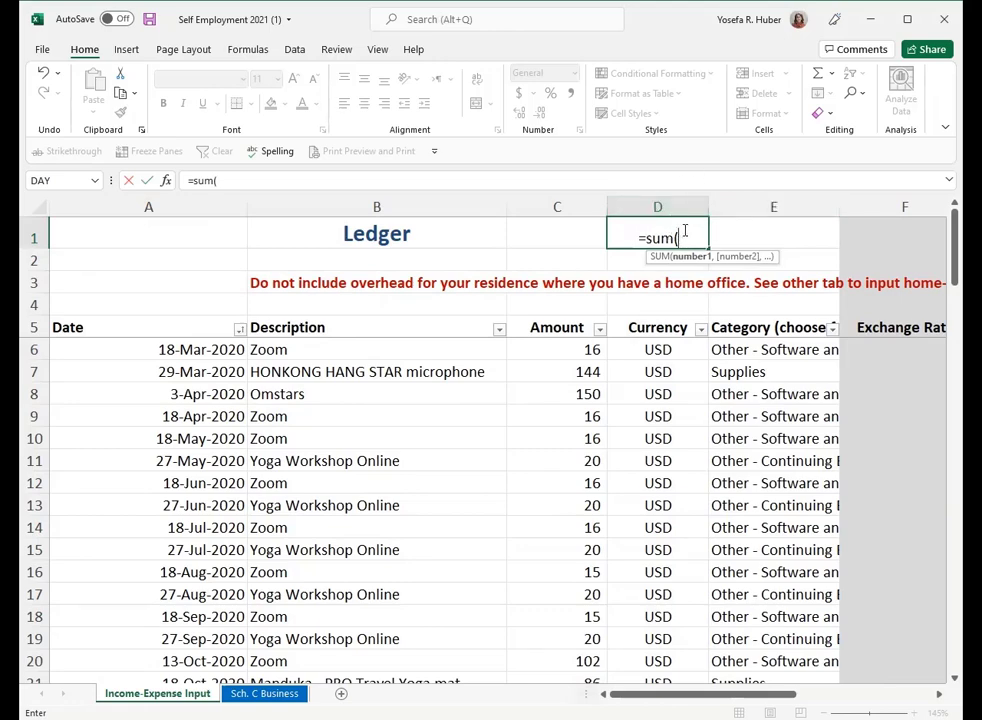
{"action": "left_click", "coordinate": [559, 207]}
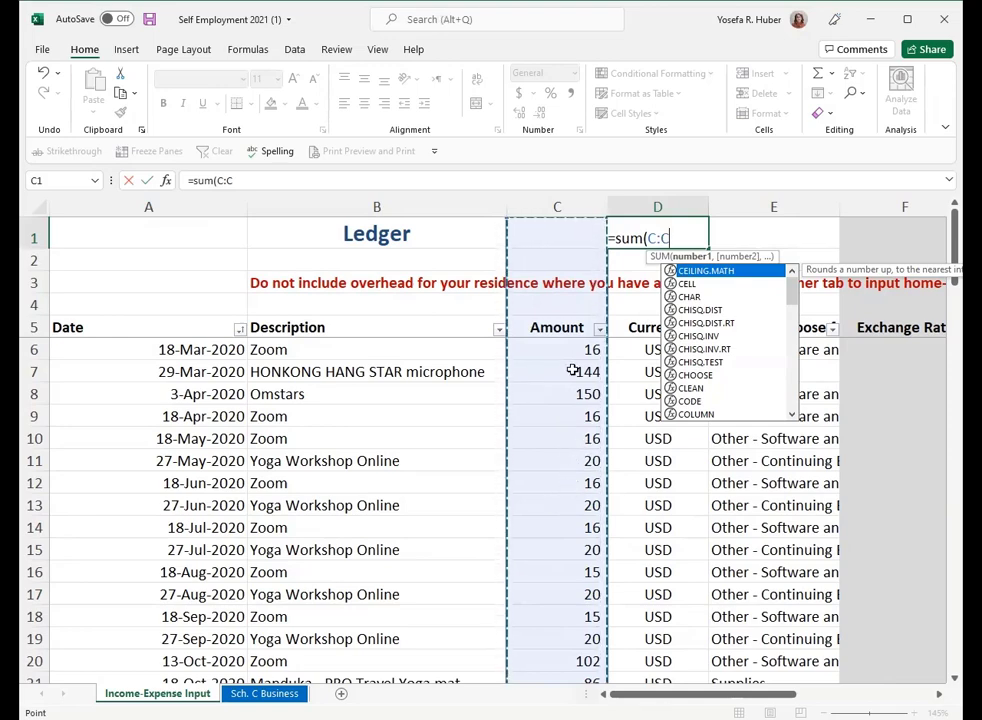
{"action": "type", "text": ")"}
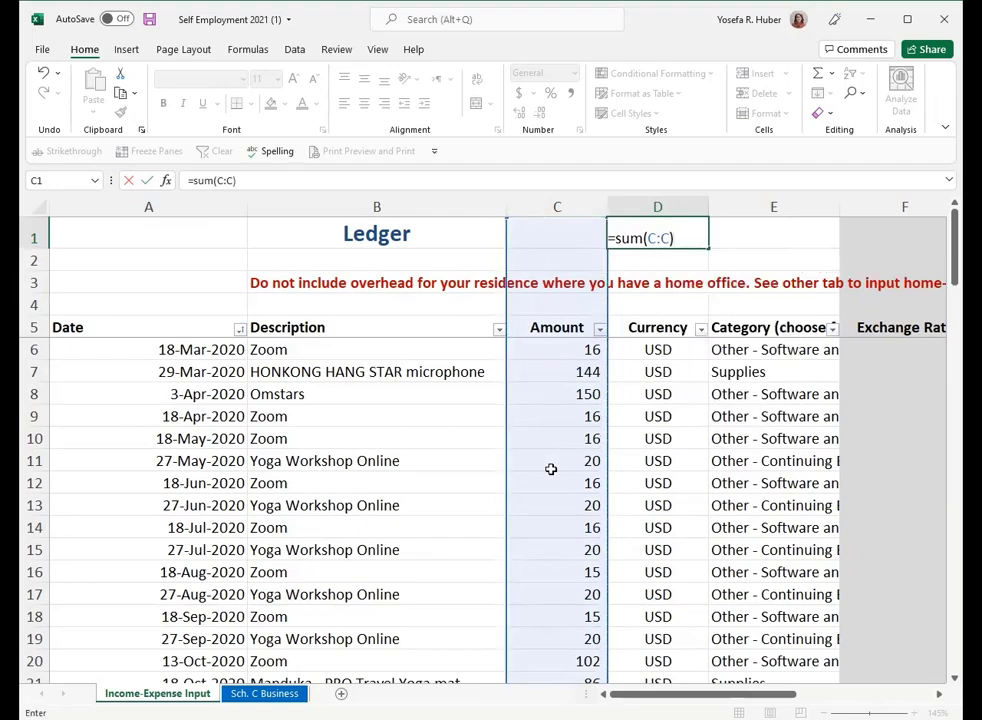
{"action": "key", "text": "Return"}
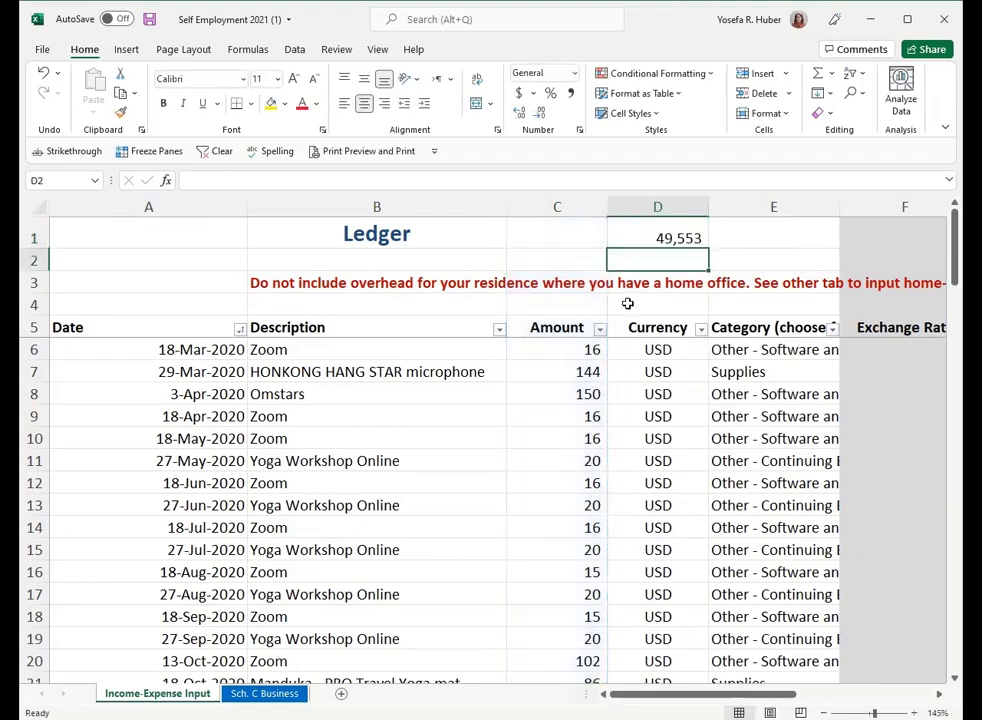
- Check the formula in D1 against the Amount column that it covers
{"action": "left_click", "coordinate": [658, 238]}
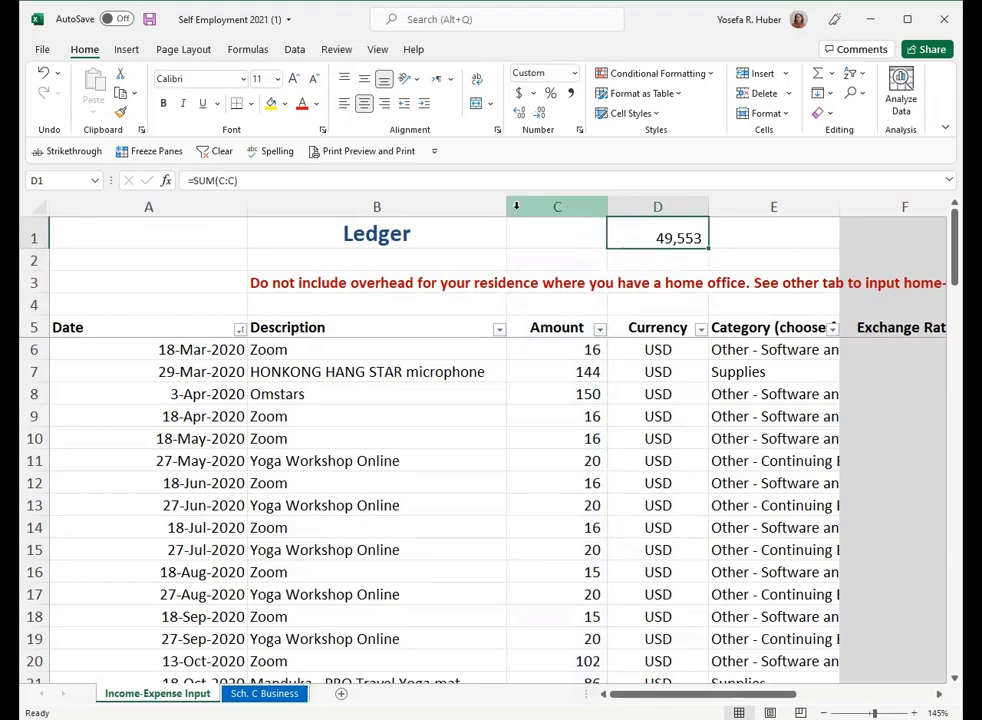
{"action": "left_click", "coordinate": [520, 205]}
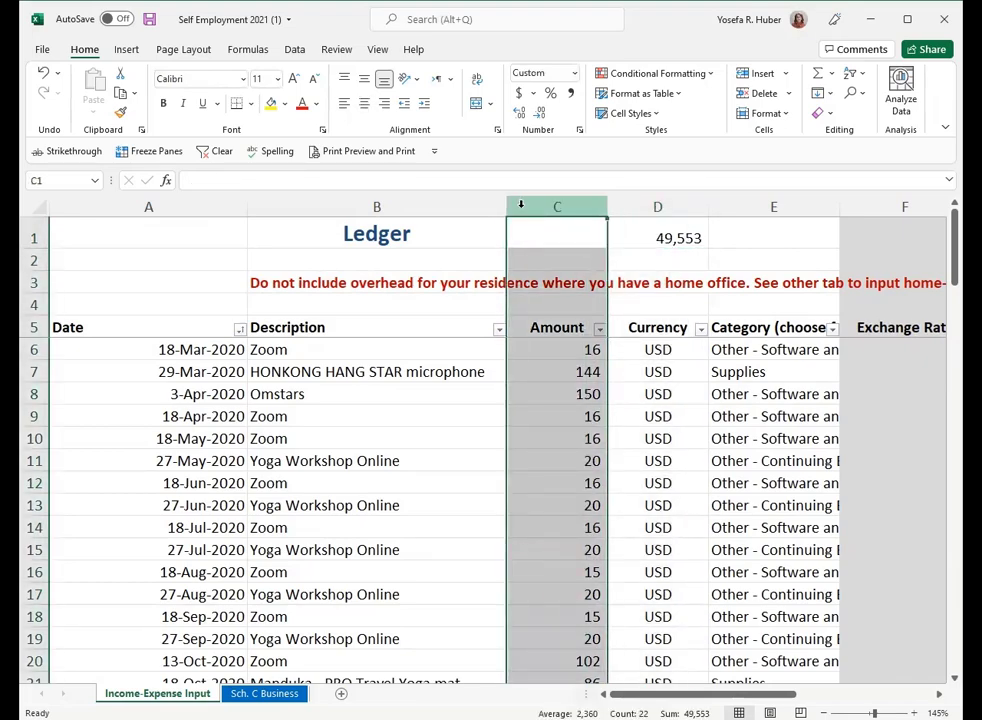
{"action": "left_click", "coordinate": [655, 236]}
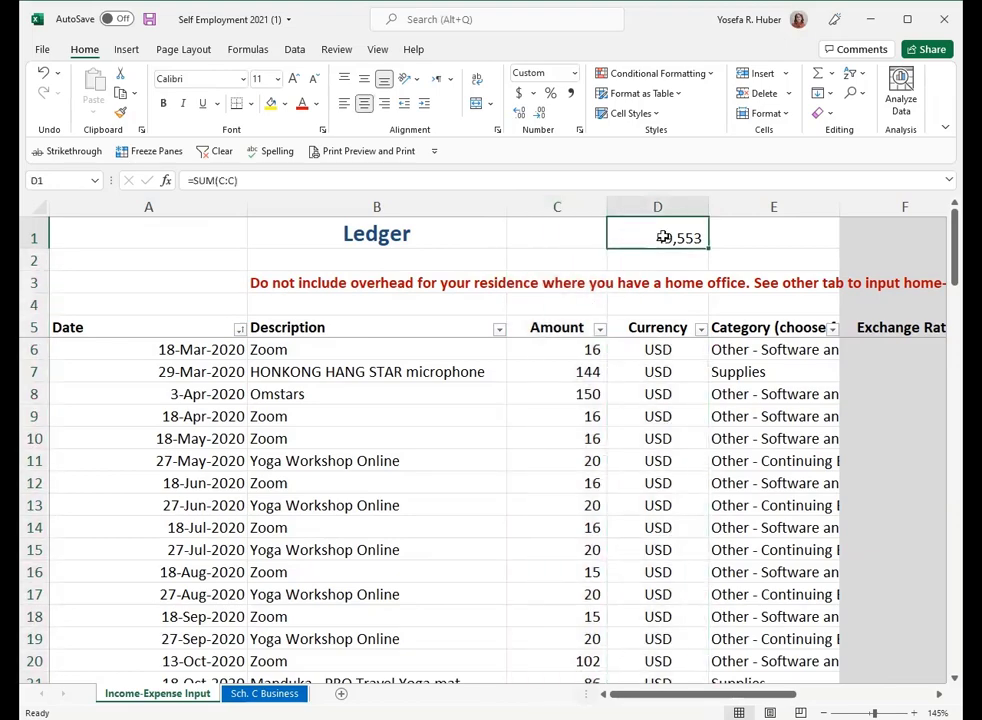
- Move the =SUM(C:C) formula from cell D1 to cell C1
{"action": "left_click_drag", "start_coordinate": [438, 184], "coordinate": [190, 181]}
{"action": "key", "text": "ctrl+c"}
{"action": "key", "text": "Delete"}
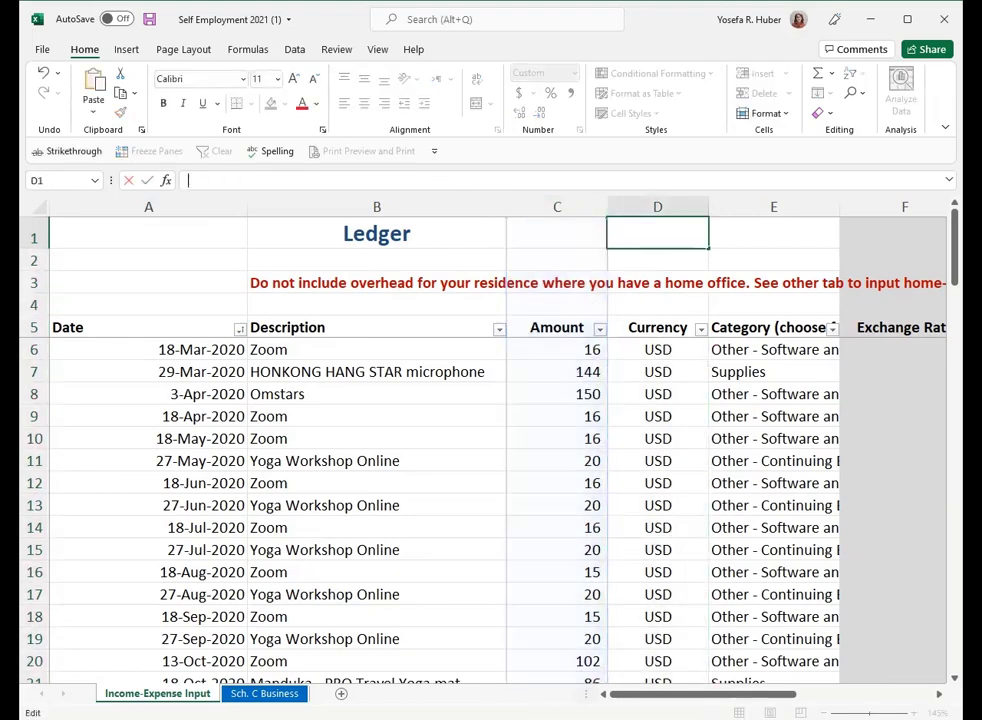
{"action": "key", "text": "Return"}
{"action": "left_click", "coordinate": [566, 230]}
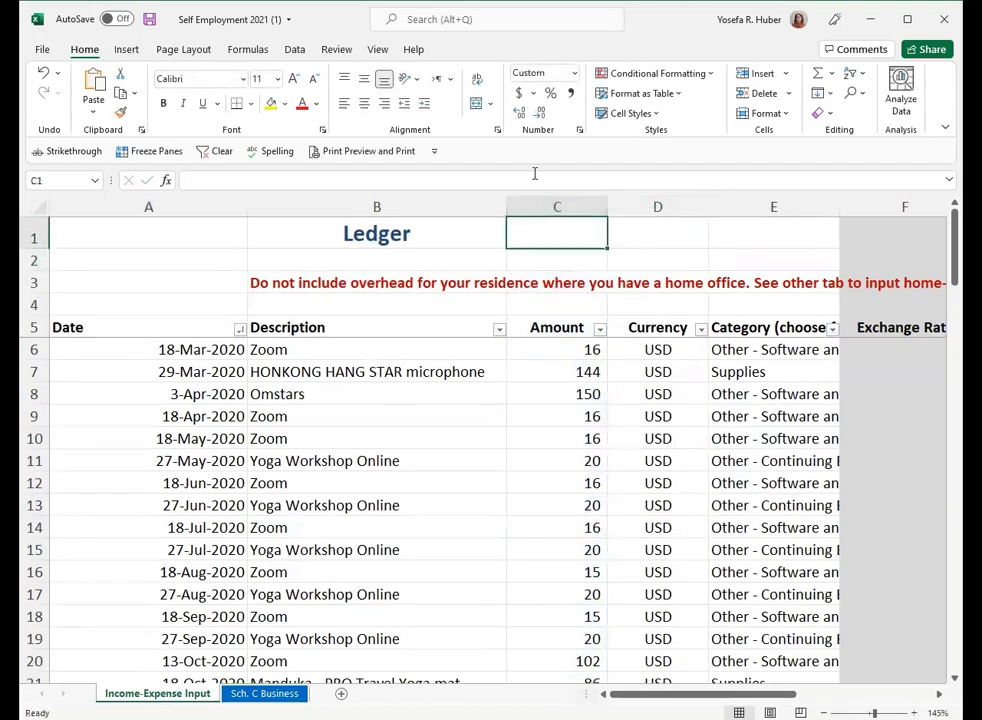
{"action": "left_click", "coordinate": [531, 178]}
{"action": "key", "text": "ctrl+v"}
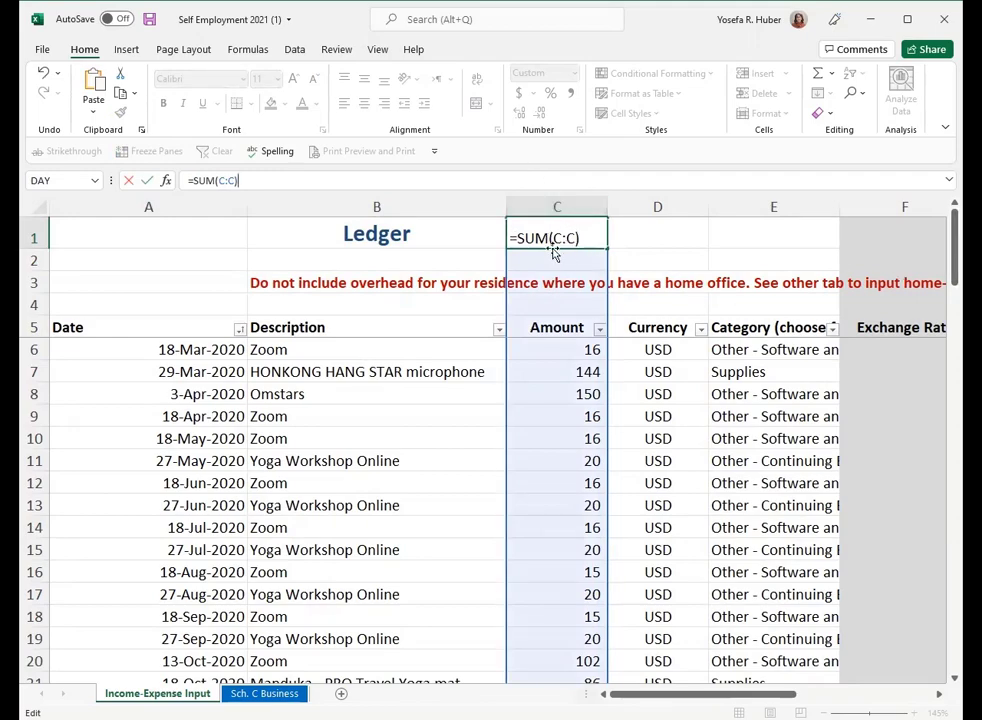
{"action": "key", "text": "Return"}
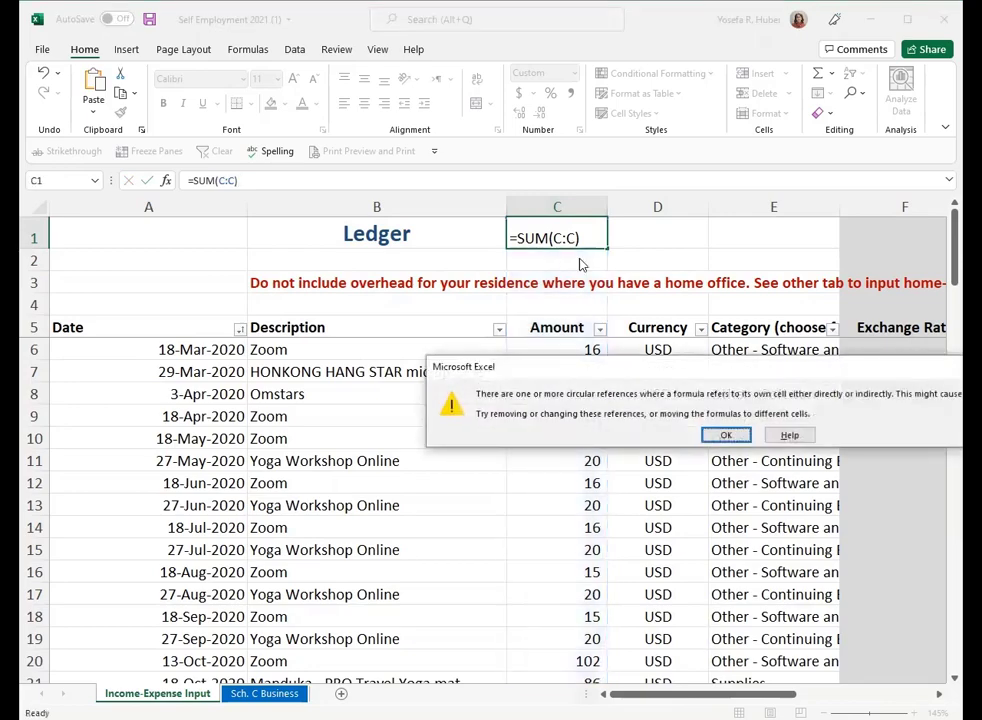
{"action": "left_click", "coordinate": [727, 435]}
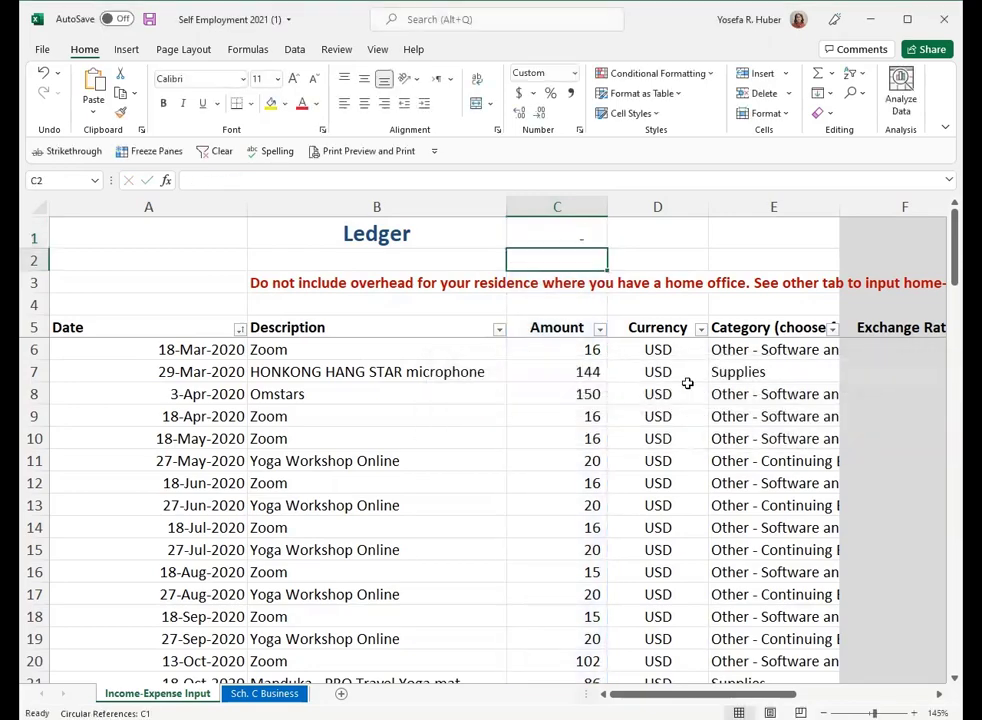
- Clear cell C1 and enter =SUM(C6:C40) there to total only the amounts below the header
{"action": "left_click", "coordinate": [577, 245]}
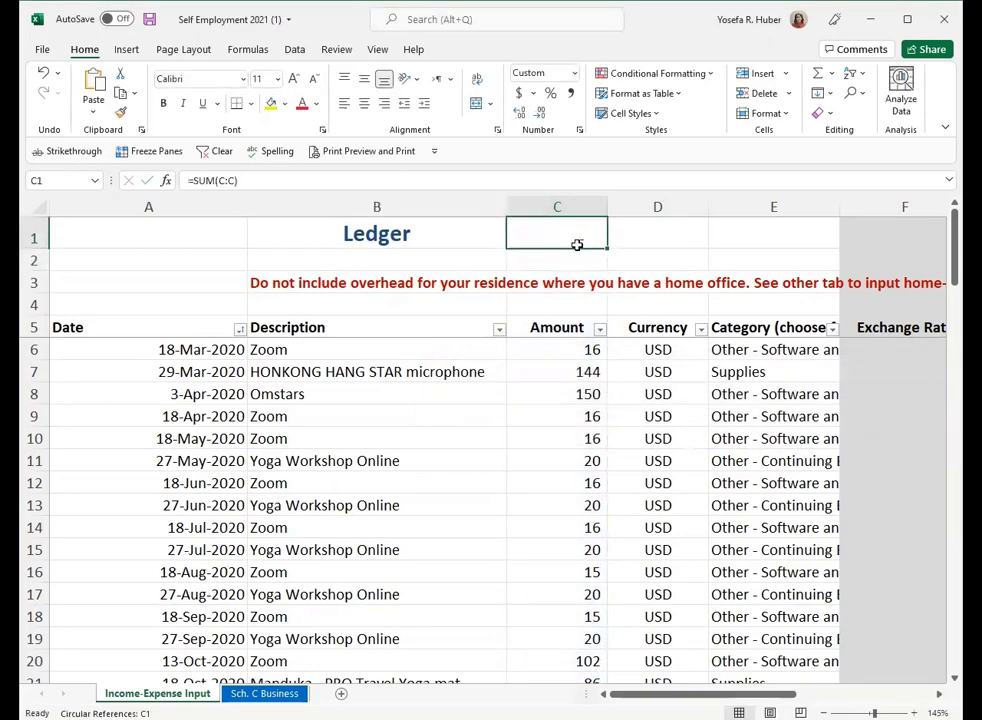
{"action": "key", "text": "Delete"}
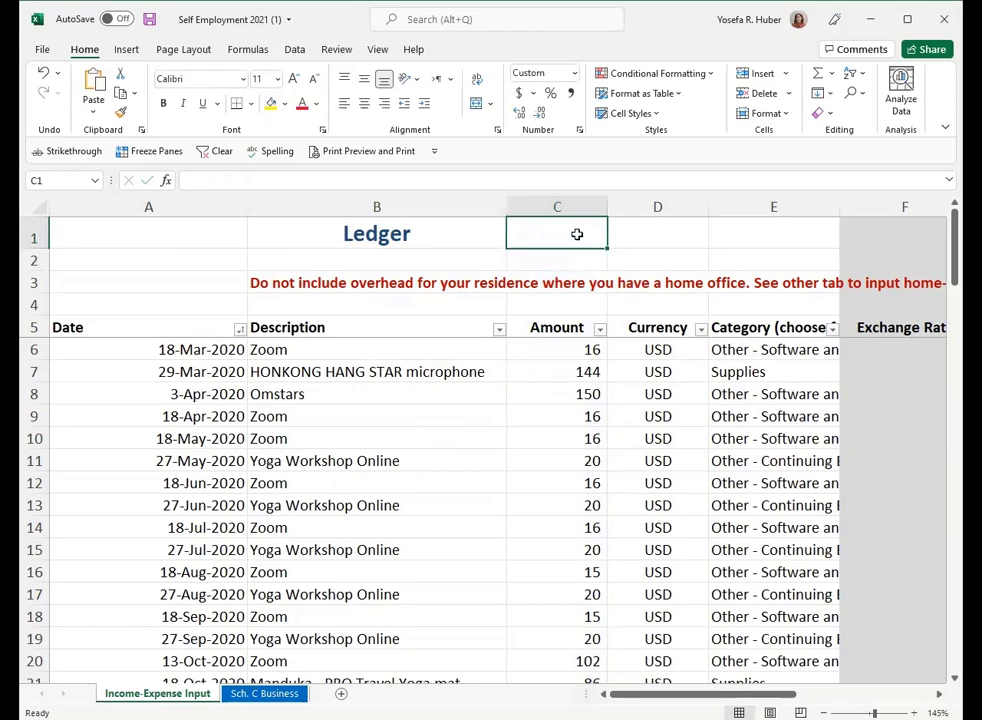
{"action": "type", "text": "="}
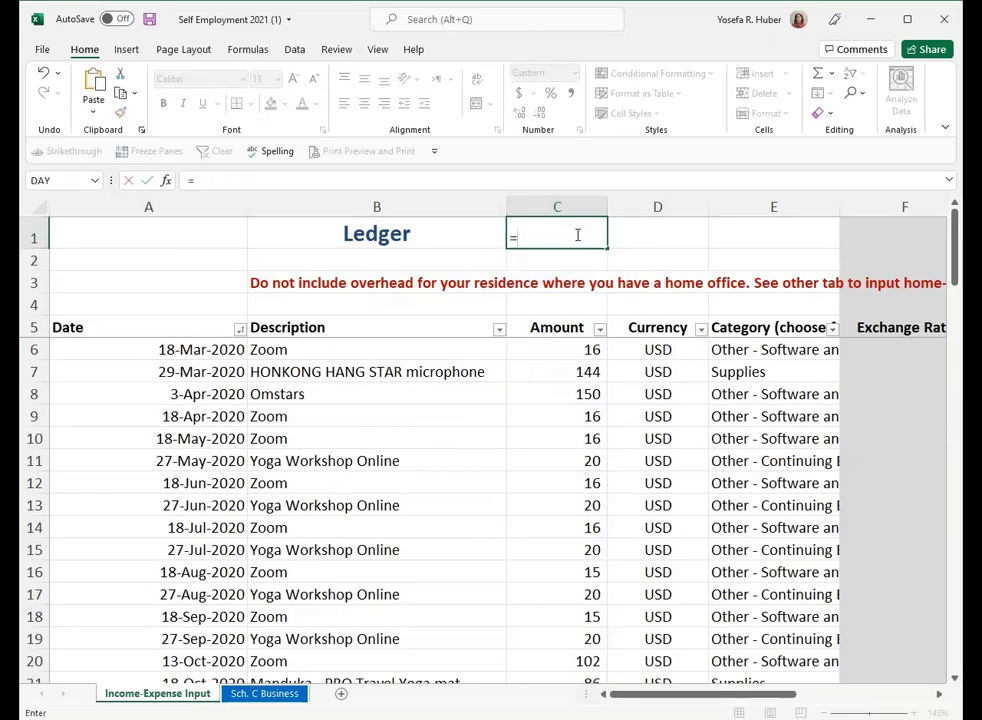
{"action": "type", "text": "sum("}
{"action": "scroll", "coordinate": [578, 240], "scroll_direction": "down", "scroll_amount": 1}
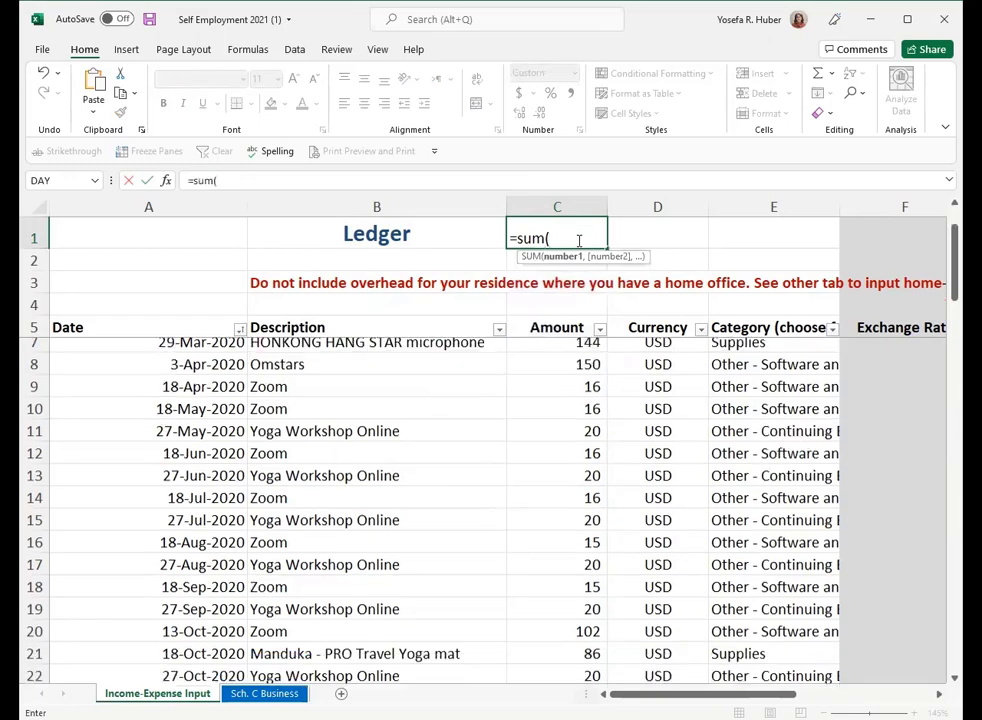
{"action": "scroll", "coordinate": [587, 361], "scroll_direction": "up", "scroll_amount": 1}
{"action": "left_click_drag", "start_coordinate": [578, 349], "coordinate": [585, 438]}
{"action": "type", "text": ")"}
{"action": "key", "text": "Return"}
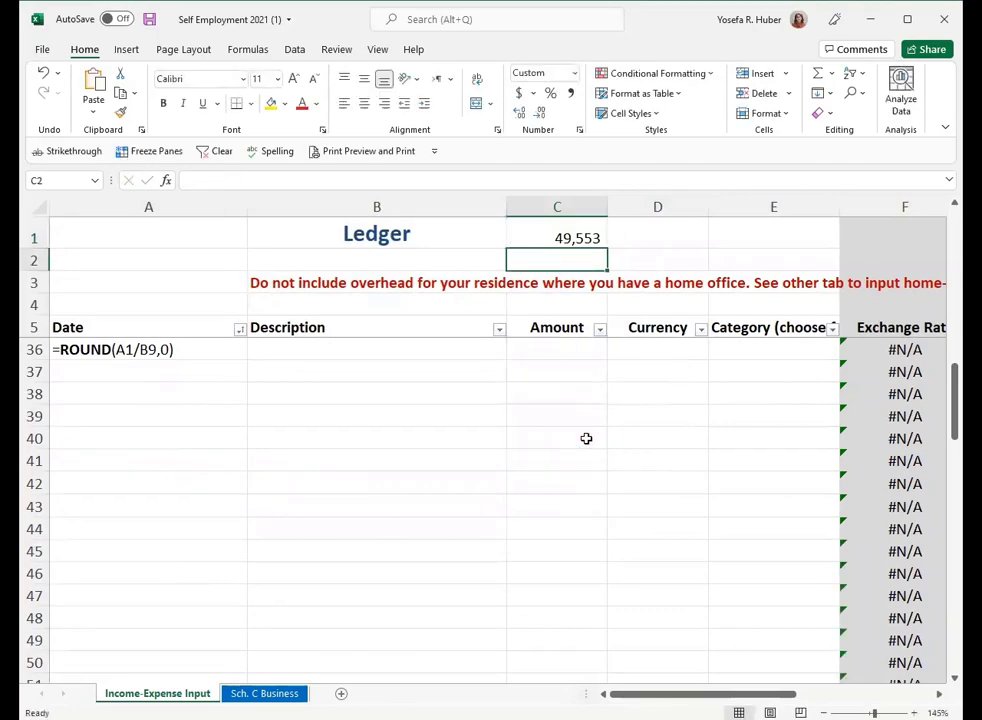
- Change the formula in C1 to sum only individual amounts: =SUM(C10,C13,C17,C20)
{"action": "scroll", "coordinate": [586, 438], "scroll_direction": "up", "scroll_amount": 10}
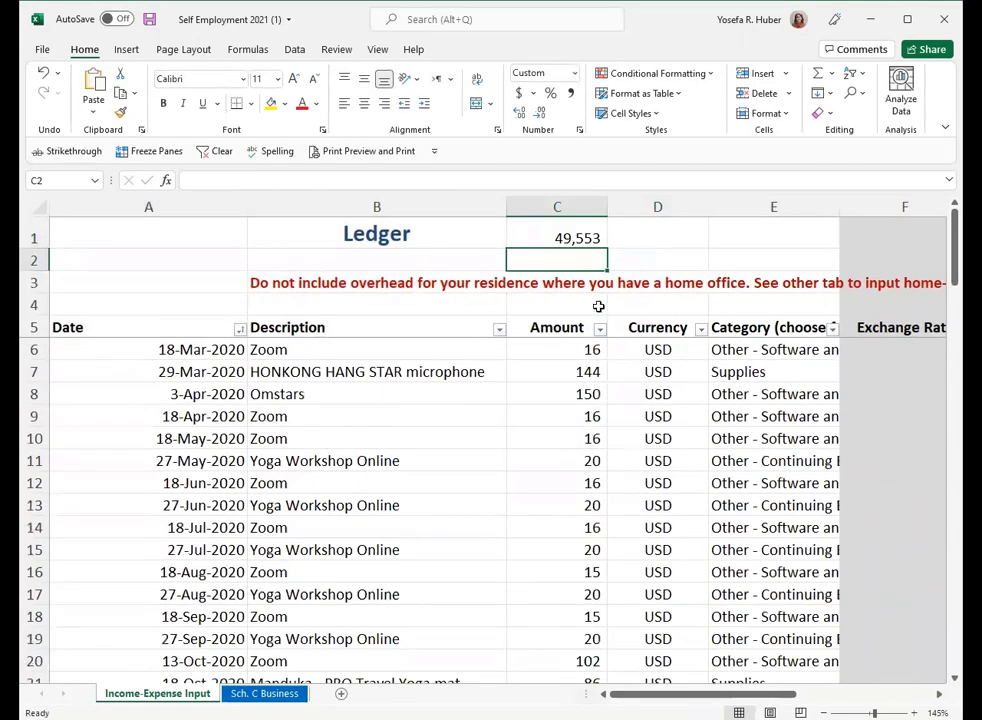
{"action": "left_click", "coordinate": [588, 238]}
{"action": "left_click_drag", "start_coordinate": [252, 181], "coordinate": [225, 181]}
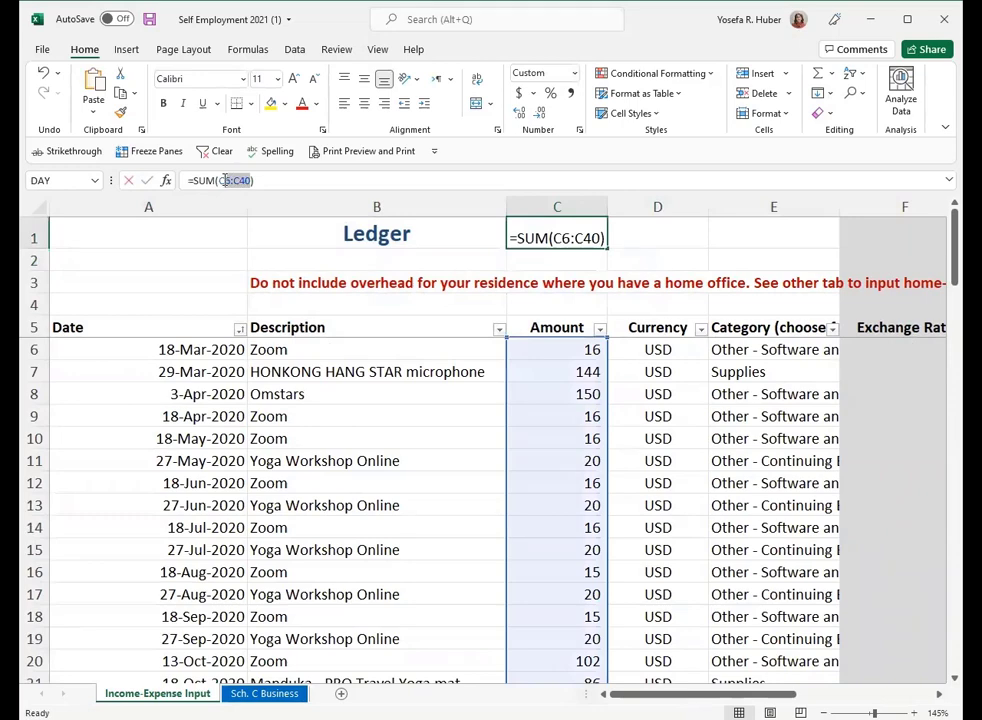
{"action": "left_click", "coordinate": [580, 447]}
{"action": "type", "text": ","}
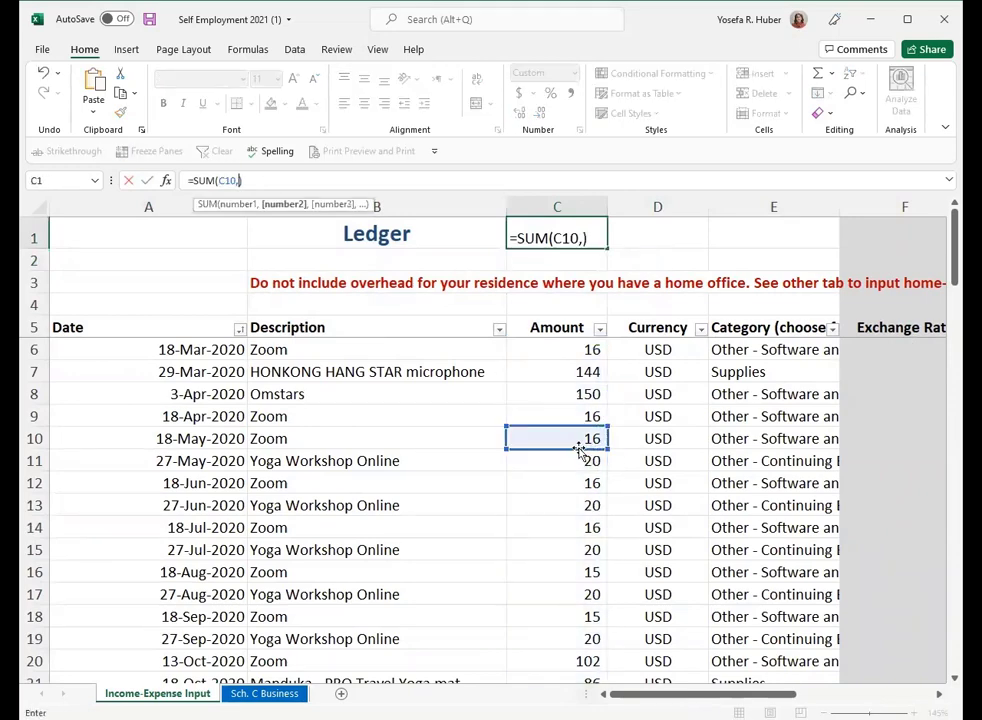
{"action": "left_click", "coordinate": [577, 508]}
{"action": "type", "text": ","}
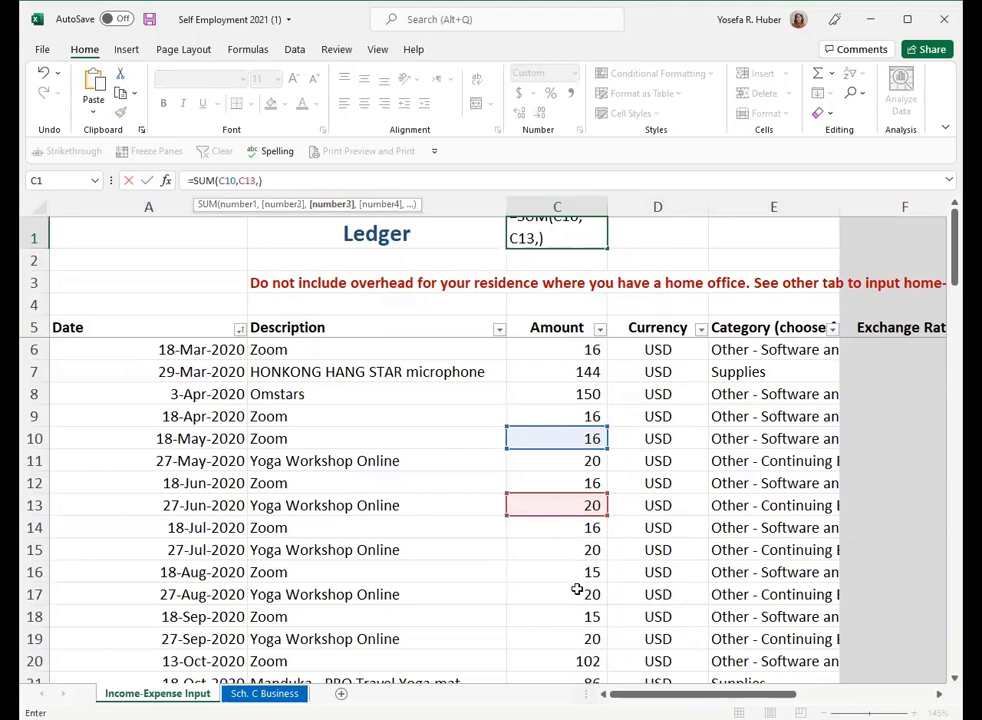
{"action": "left_click", "coordinate": [577, 594]}
{"action": "type", "text": ","}
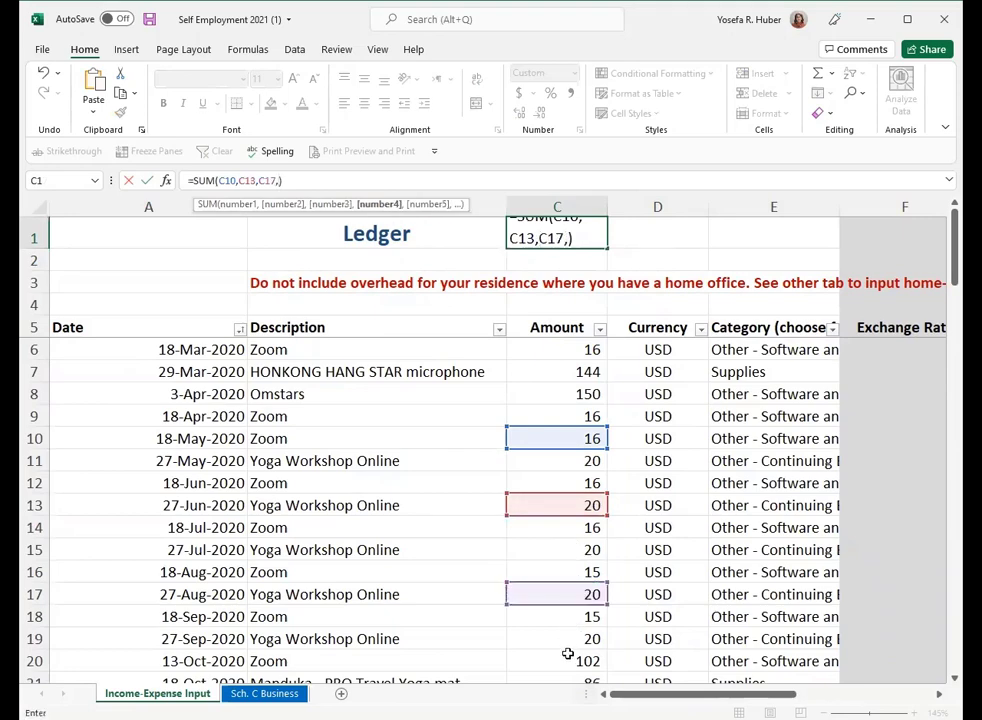
{"action": "left_click", "coordinate": [567, 658]}
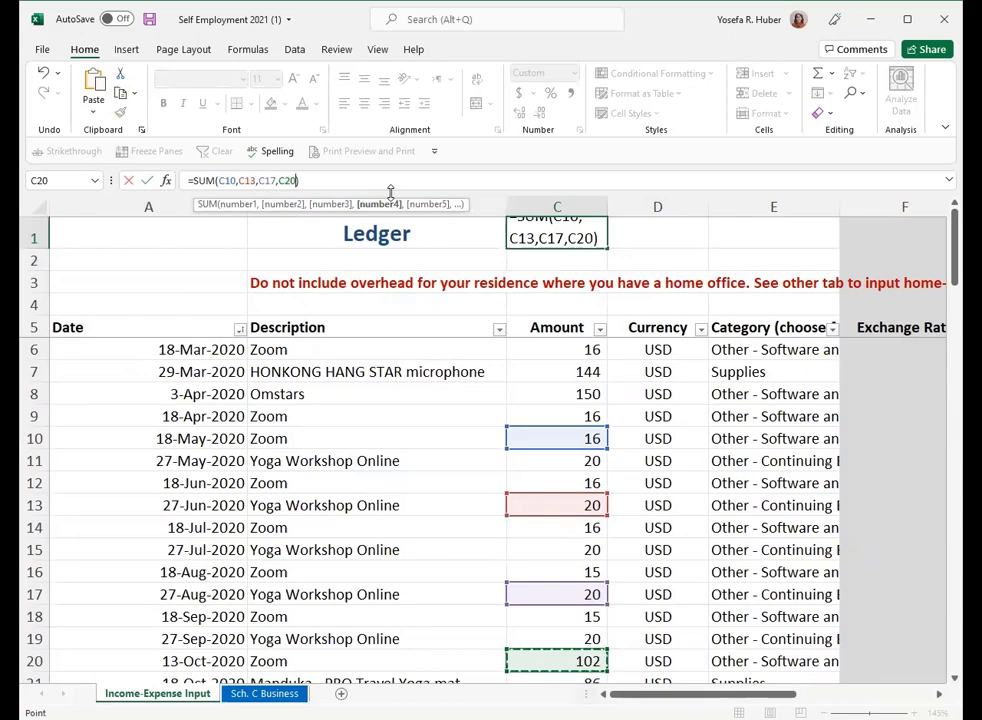
{"action": "key", "text": "ctrl+Return"}
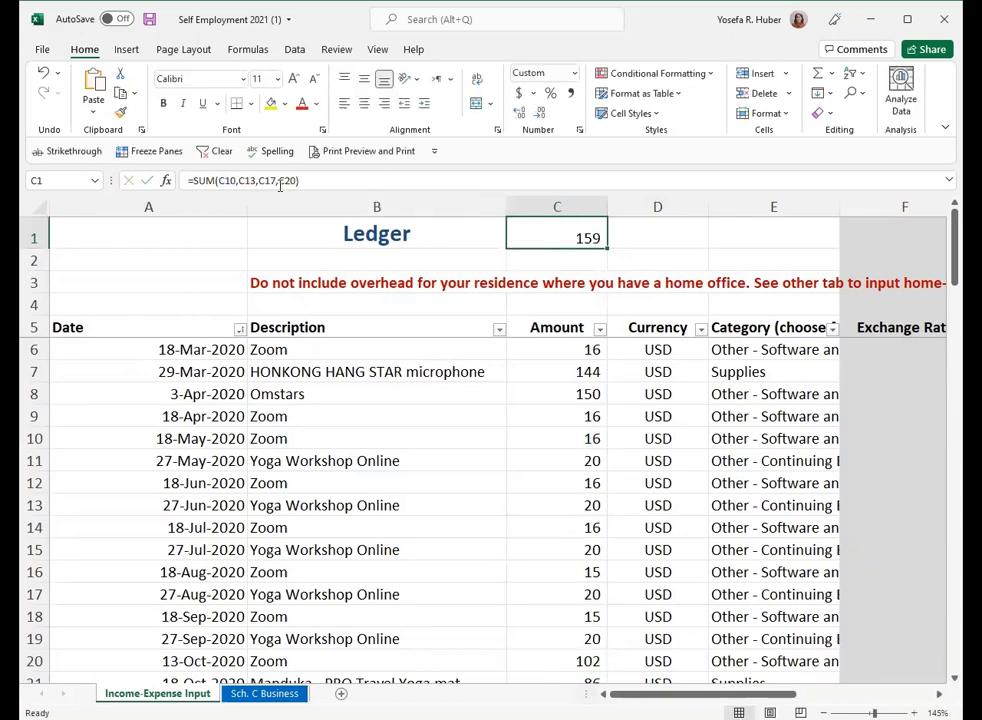
- Replace the formula in cell C1 with a direct addition of three amounts: =C9+C13+C15
{"action": "left_click_drag", "start_coordinate": [193, 180], "coordinate": [509, 184]}
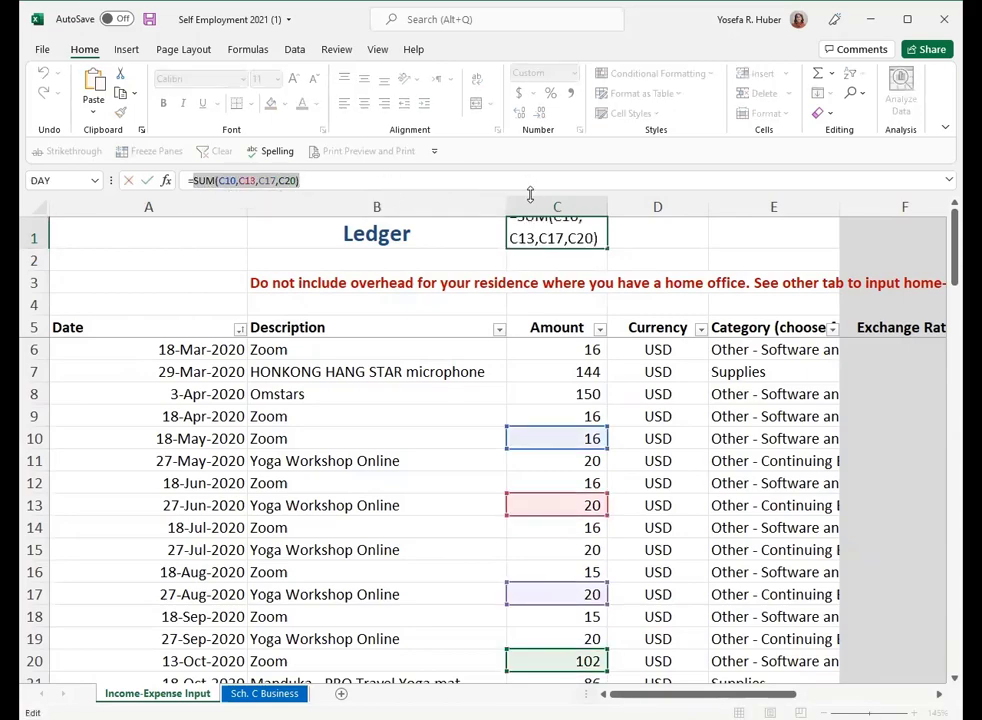
{"action": "left_click", "coordinate": [557, 408]}
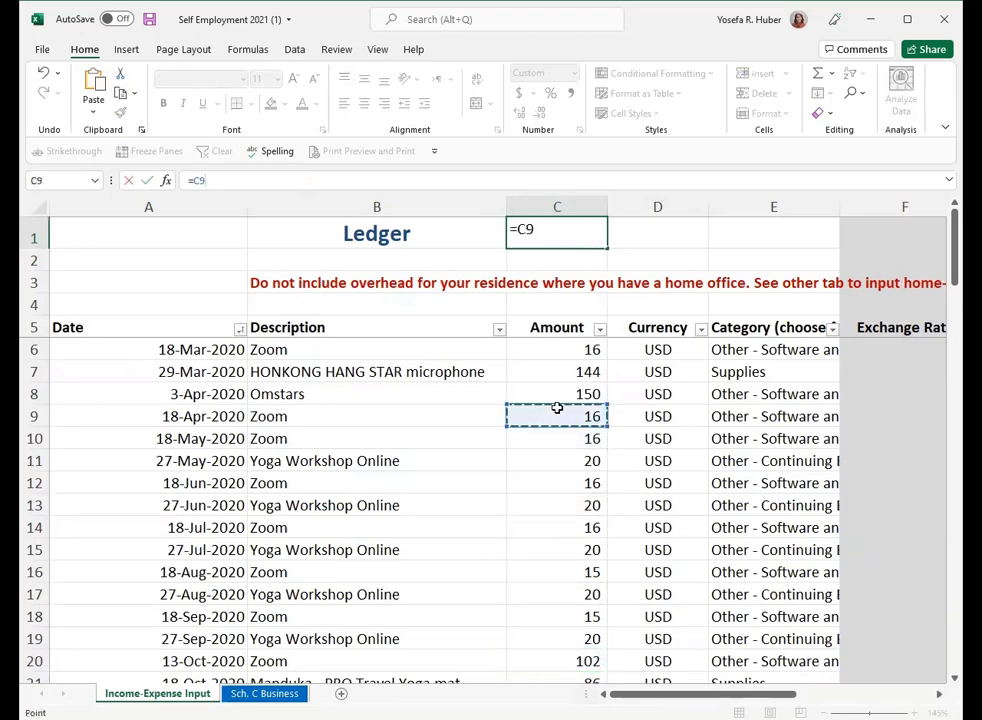
{"action": "type", "text": "+"}
{"action": "left_click", "coordinate": [560, 498]}
{"action": "type", "text": "+"}
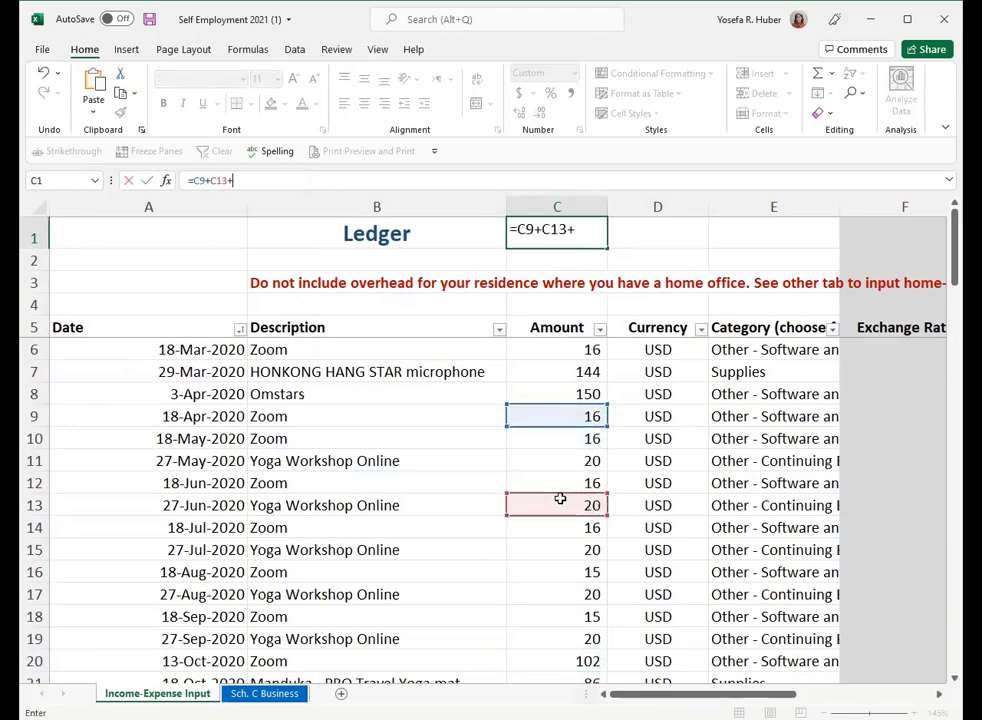
{"action": "left_click", "coordinate": [522, 548]}
{"action": "key", "text": "Return"}
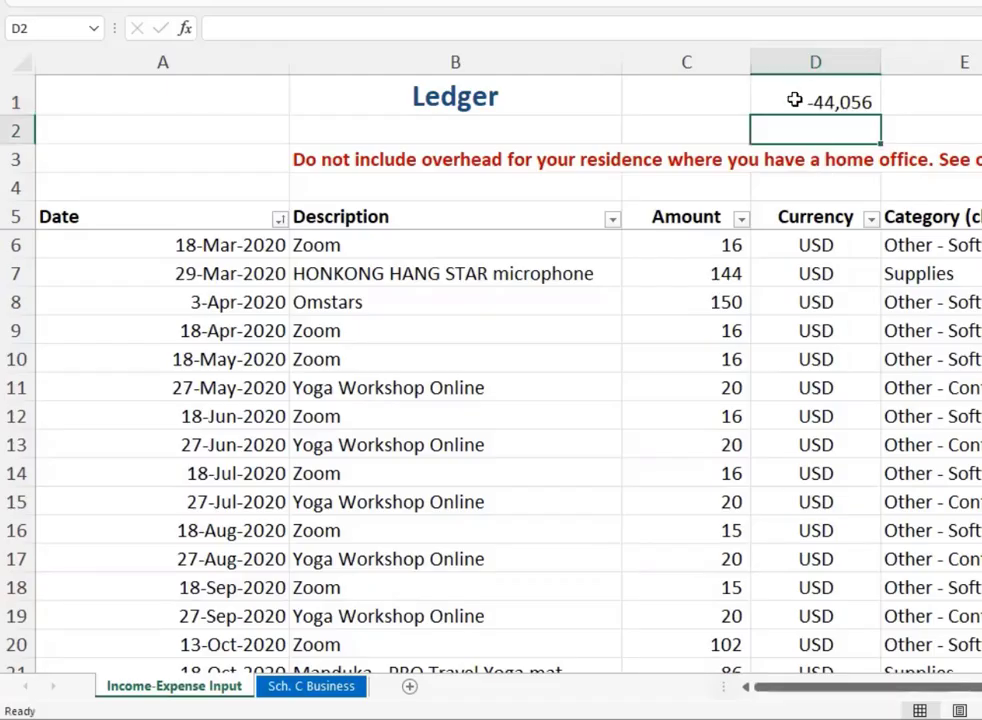
- Replace the formula in cell D1 with =SUM(C7:C14) to total that range of the Amount column
{"action": "left_click", "coordinate": [792, 108]}
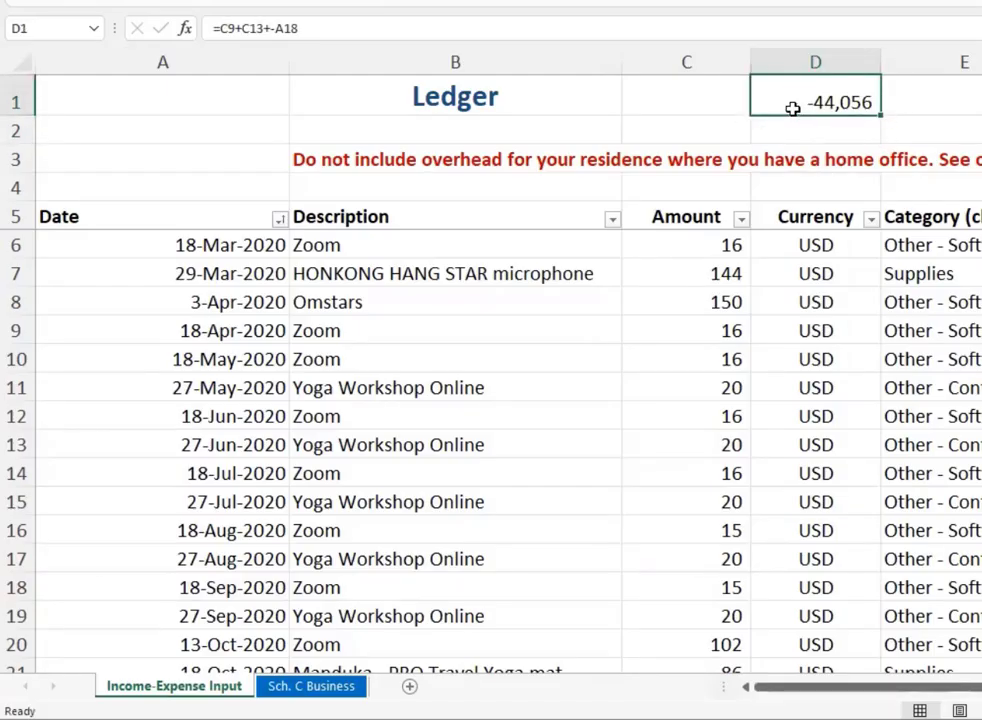
{"action": "type", "text": "=sum("}
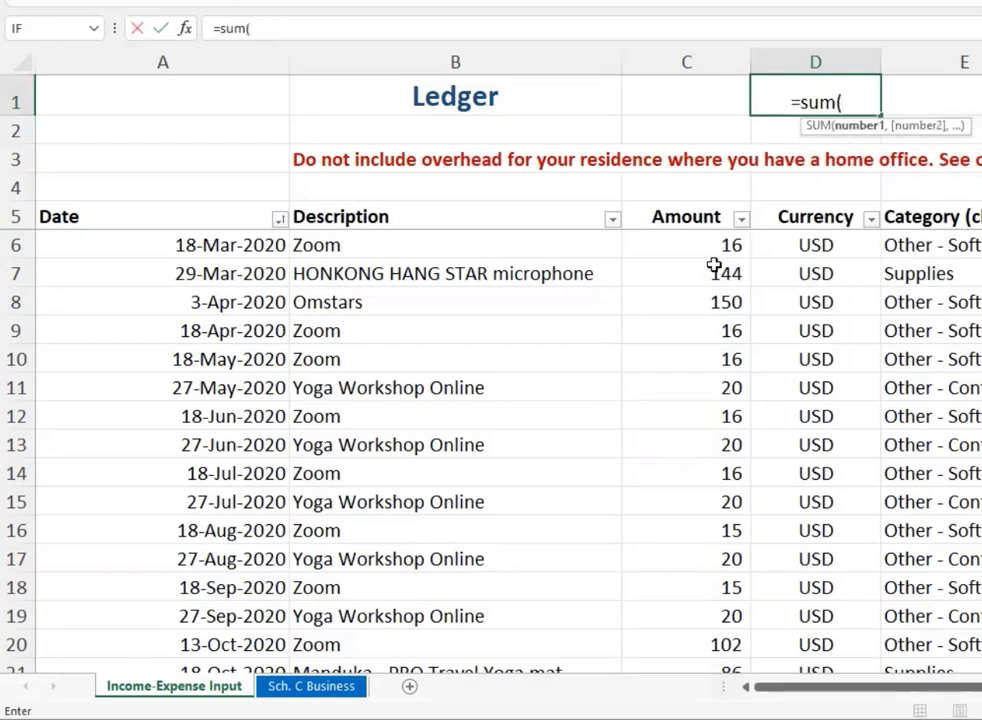
{"action": "left_click_drag", "start_coordinate": [712, 270], "coordinate": [702, 449]}
{"action": "type", "text": ")"}
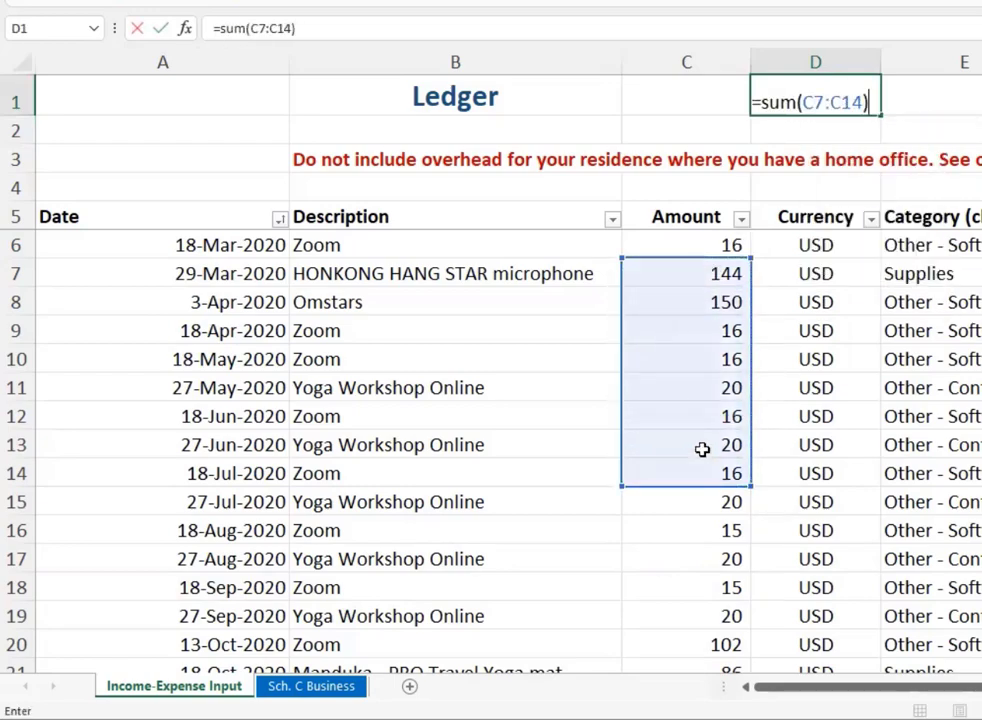
{"action": "key", "text": "Return"}
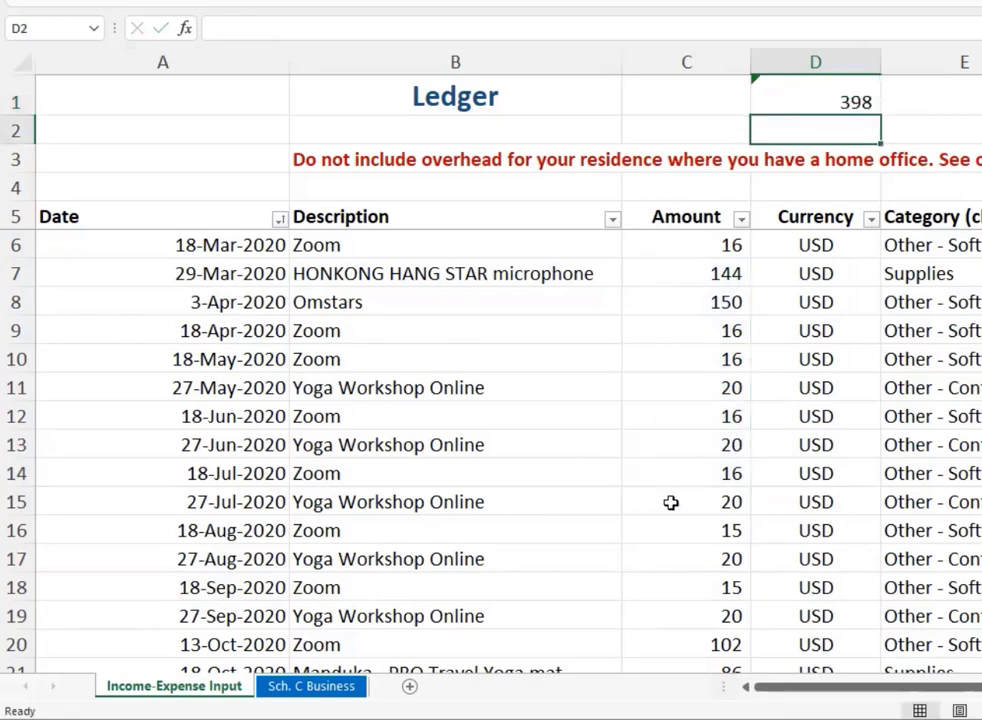
- Insert a new row above the 18-Jun-2020 entry in row 12 and enter 200 in its Amount cell
{"action": "right_click", "coordinate": [21, 422]}
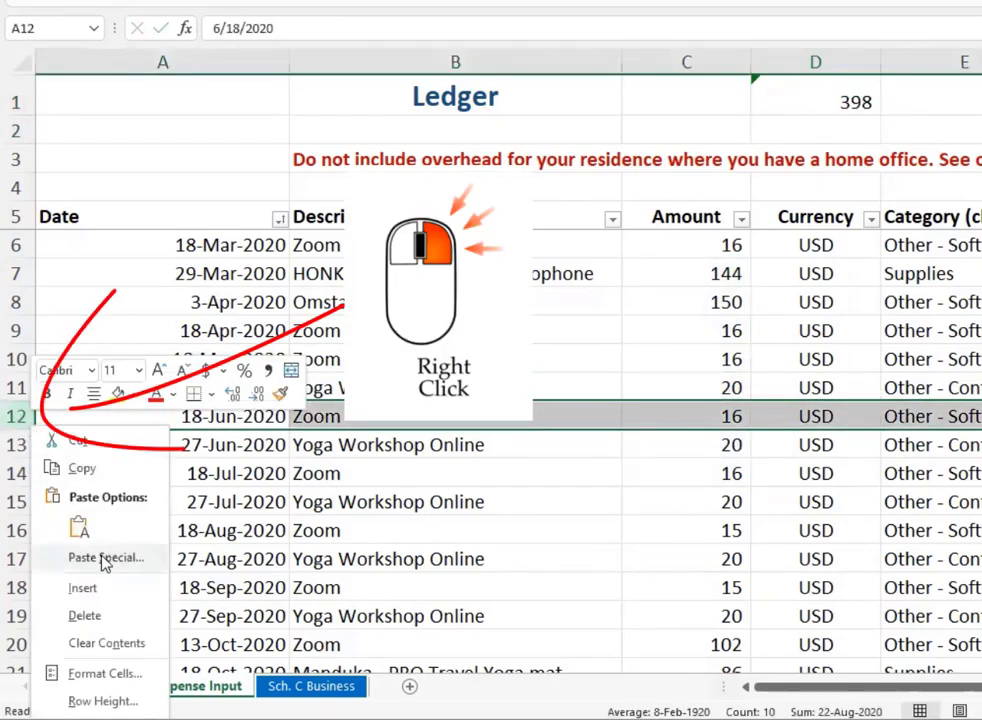
{"action": "left_click", "coordinate": [50, 588]}
{"action": "left_click", "coordinate": [721, 412]}
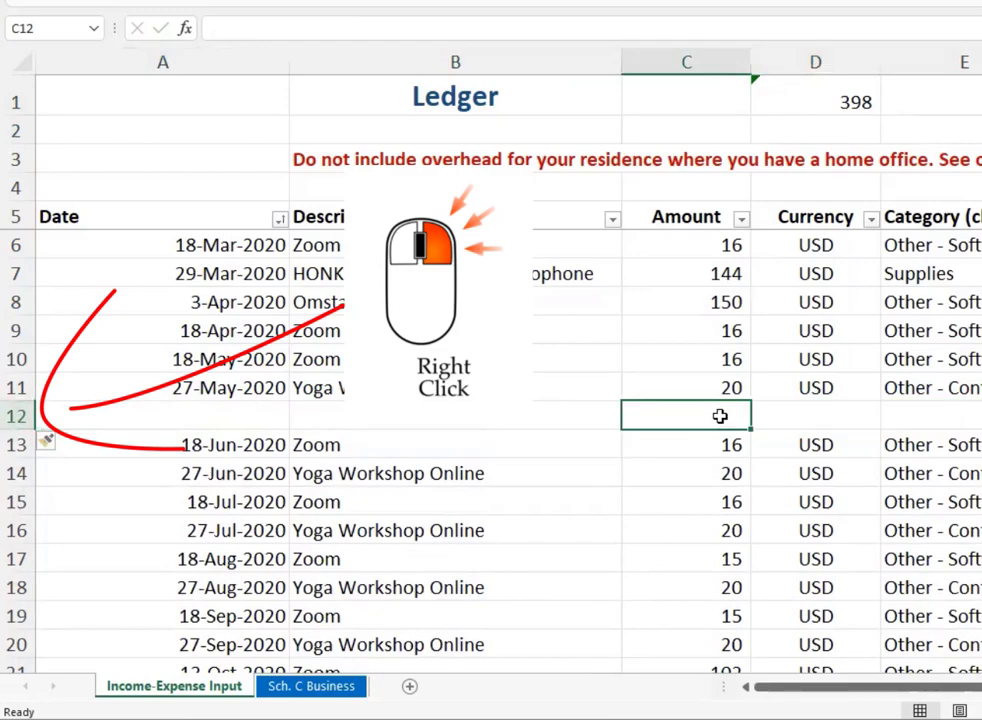
{"action": "type", "text": "200"}
{"action": "key", "text": "Return"}
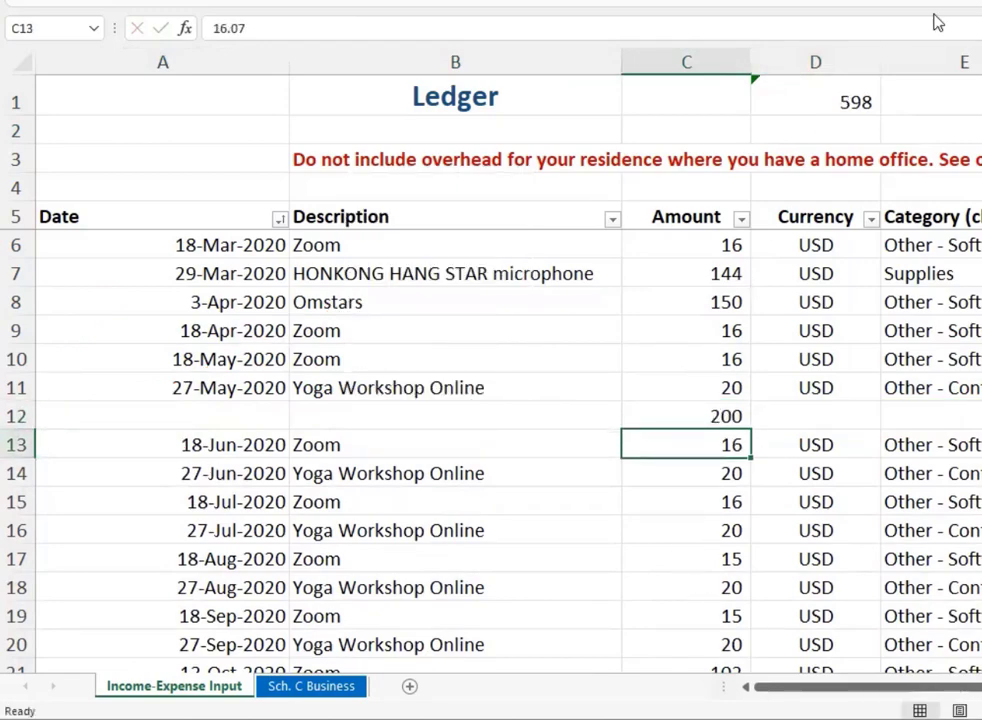
- Check which Amount cells the SUM formula in D1 covers with the inserted row in place
{"action": "left_click", "coordinate": [849, 103]}
{"action": "left_click", "coordinate": [723, 27]}
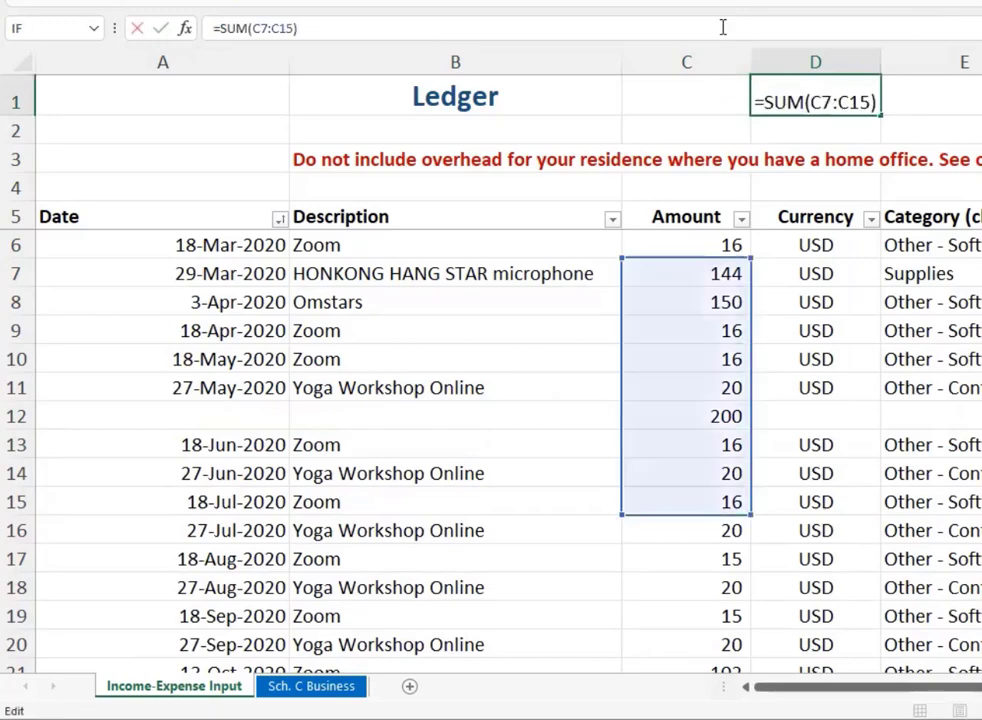
{"action": "key", "text": "Return"}
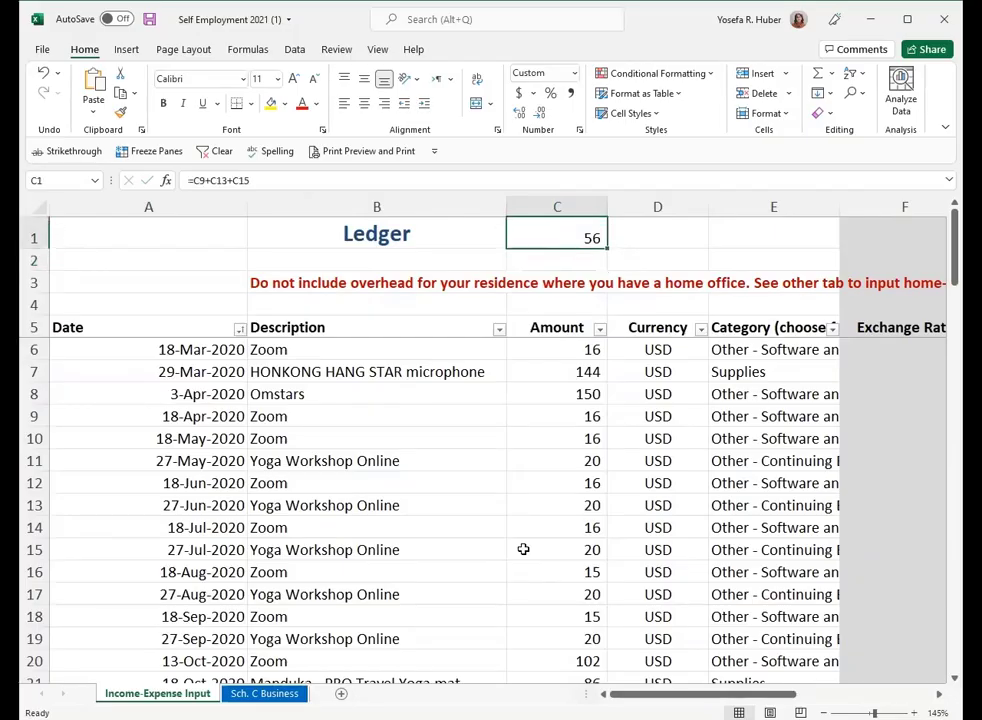
- Clear the formula from cell C1
{"action": "key", "text": "Delete"}
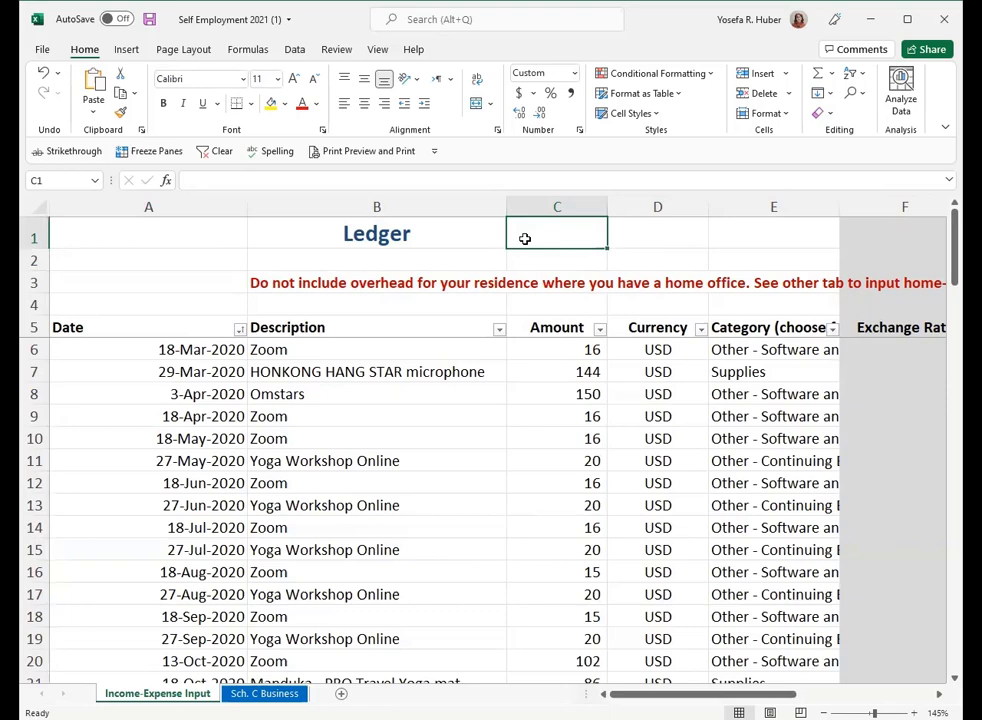
{"action": "left_click", "coordinate": [558, 437]}
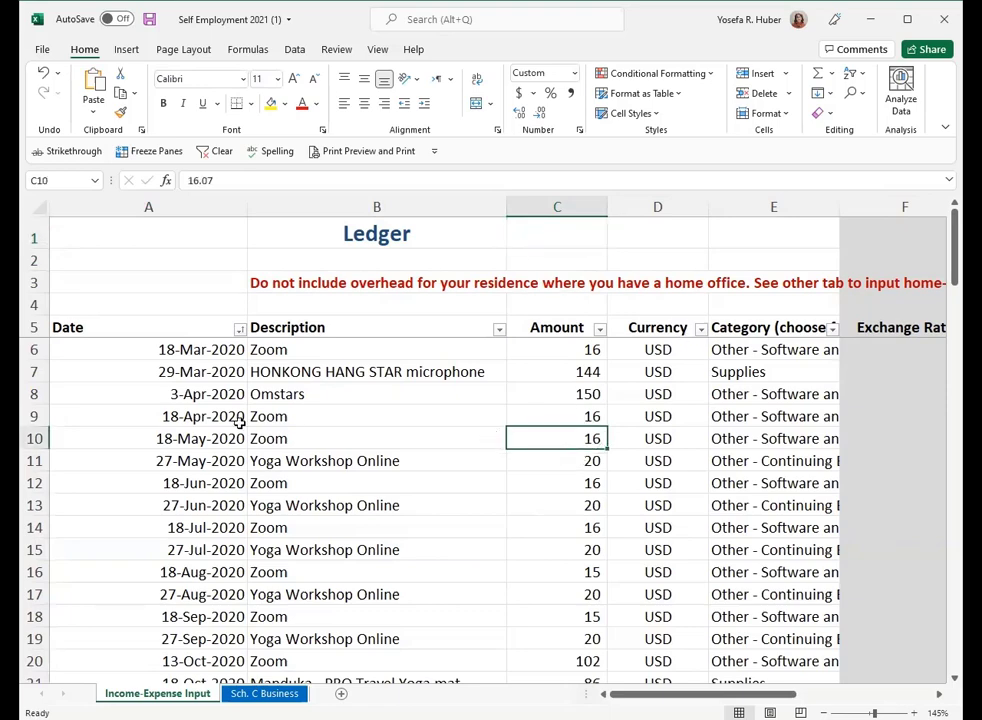
{"action": "left_click_drag", "start_coordinate": [232, 437], "coordinate": [580, 453]}
{"action": "left_click", "coordinate": [576, 437]}
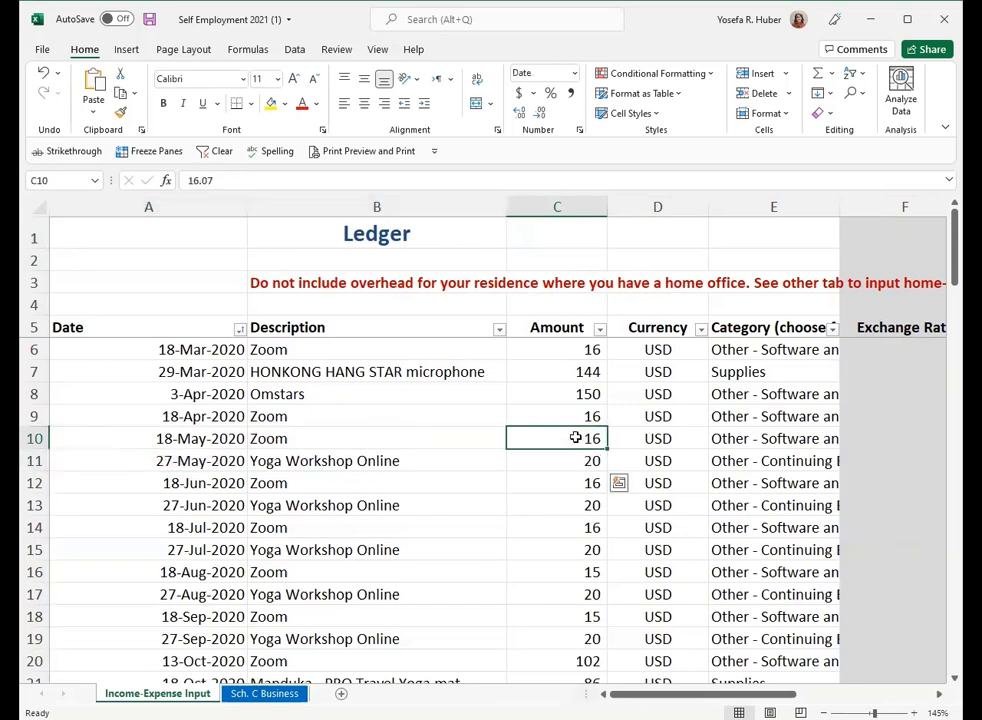
{"action": "left_click", "coordinate": [566, 243]}
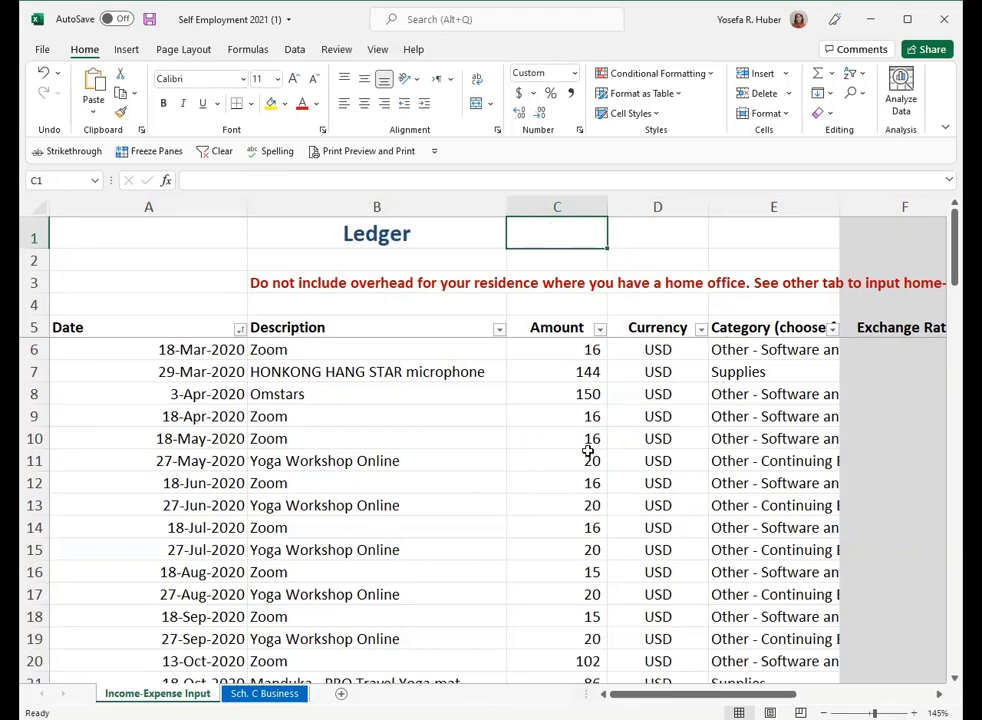
{"action": "left_click", "coordinate": [572, 407]}
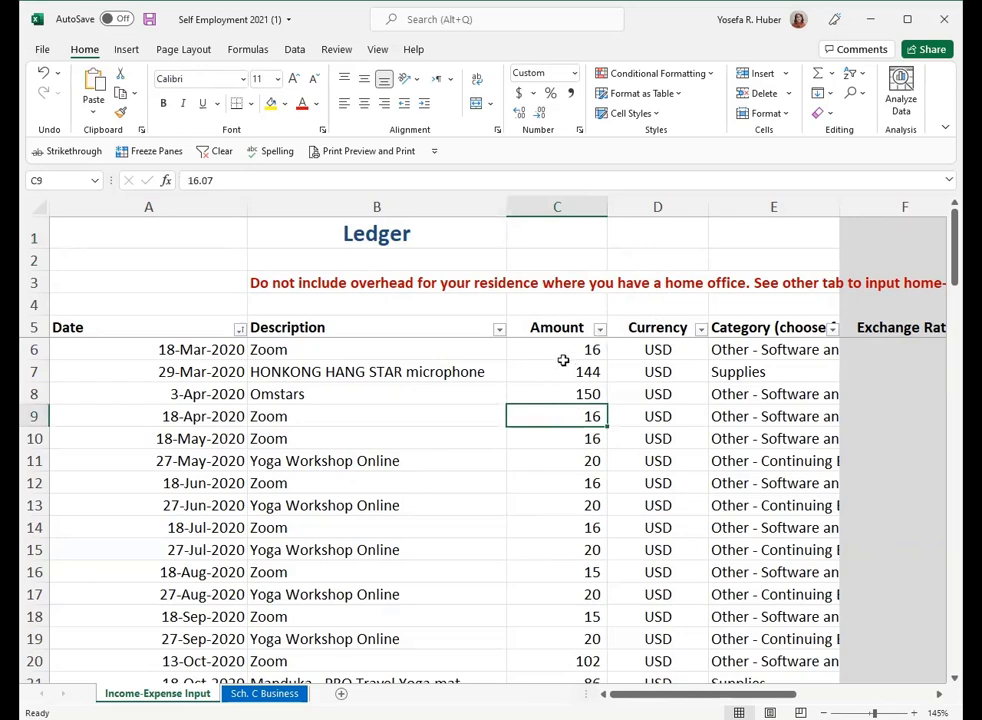
{"action": "left_click", "coordinate": [563, 361]}
{"action": "left_click_drag", "start_coordinate": [563, 362], "coordinate": [552, 485]}
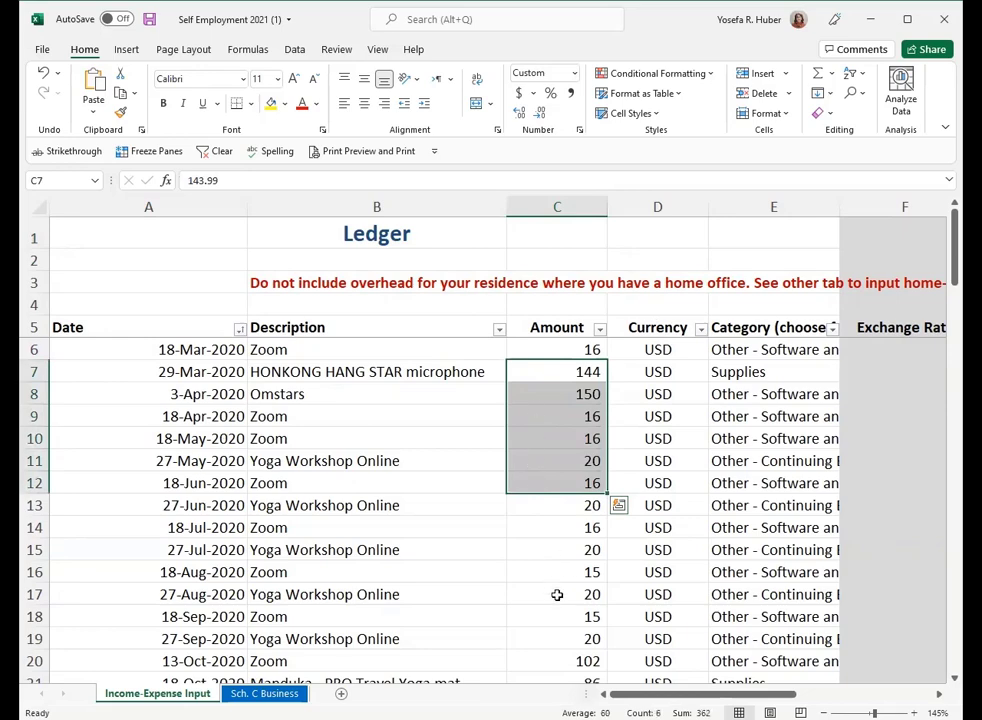
{"action": "left_click", "coordinate": [566, 347]}
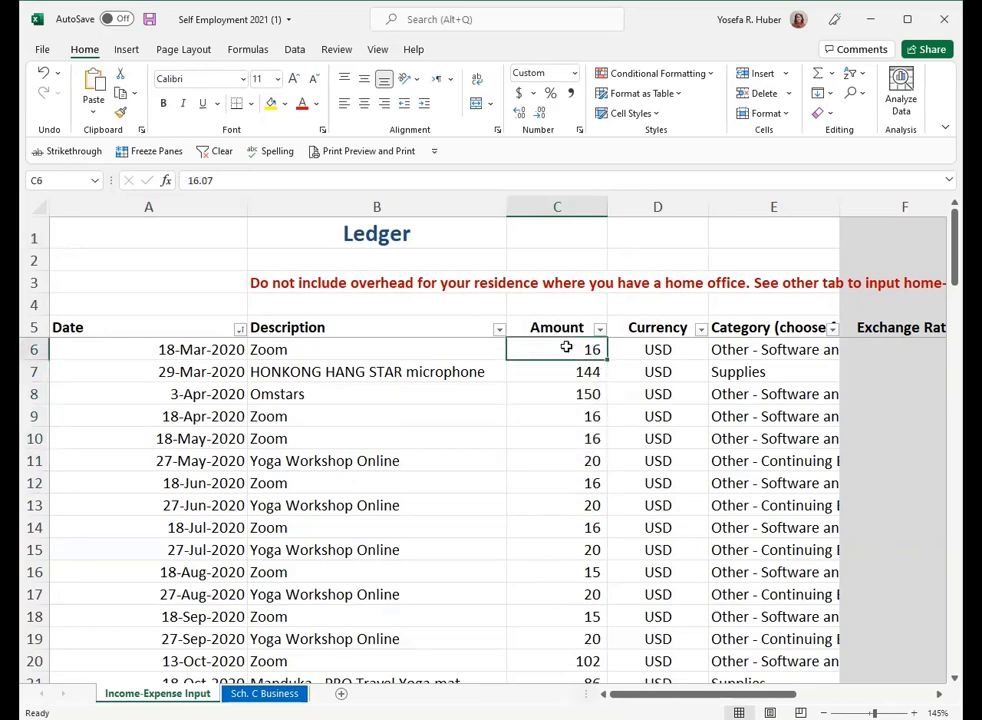
{"action": "left_click_drag", "start_coordinate": [566, 347], "coordinate": [566, 498]}
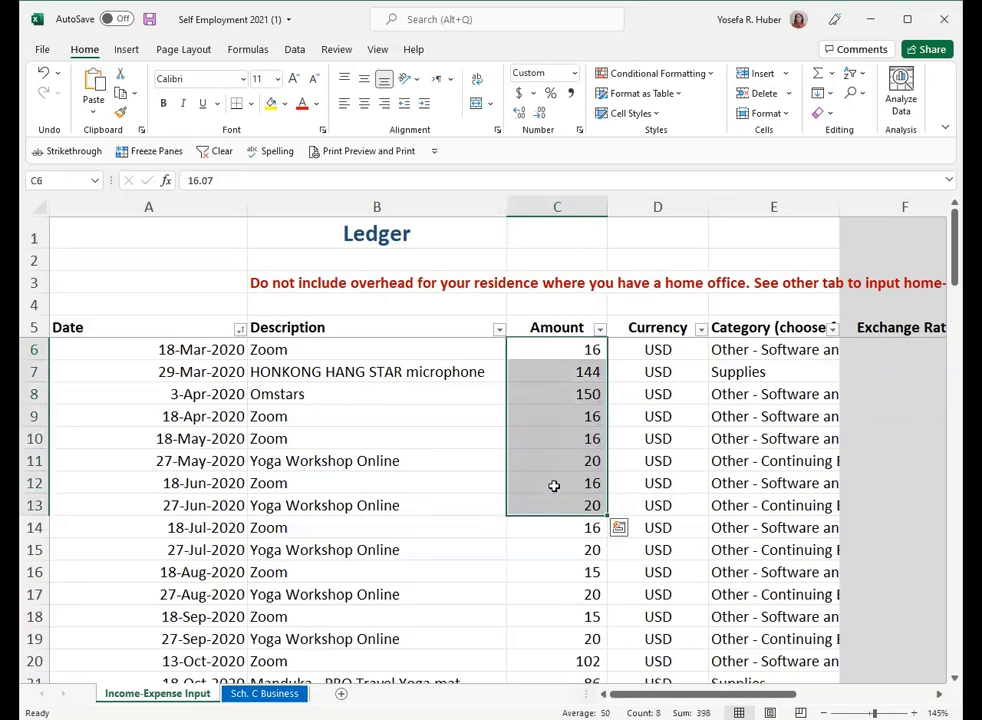
- Change the Omstars amount in cell C8 to the negative value -149.99
{"action": "left_click", "coordinate": [548, 386]}
{"action": "type", "text": "149.99"}
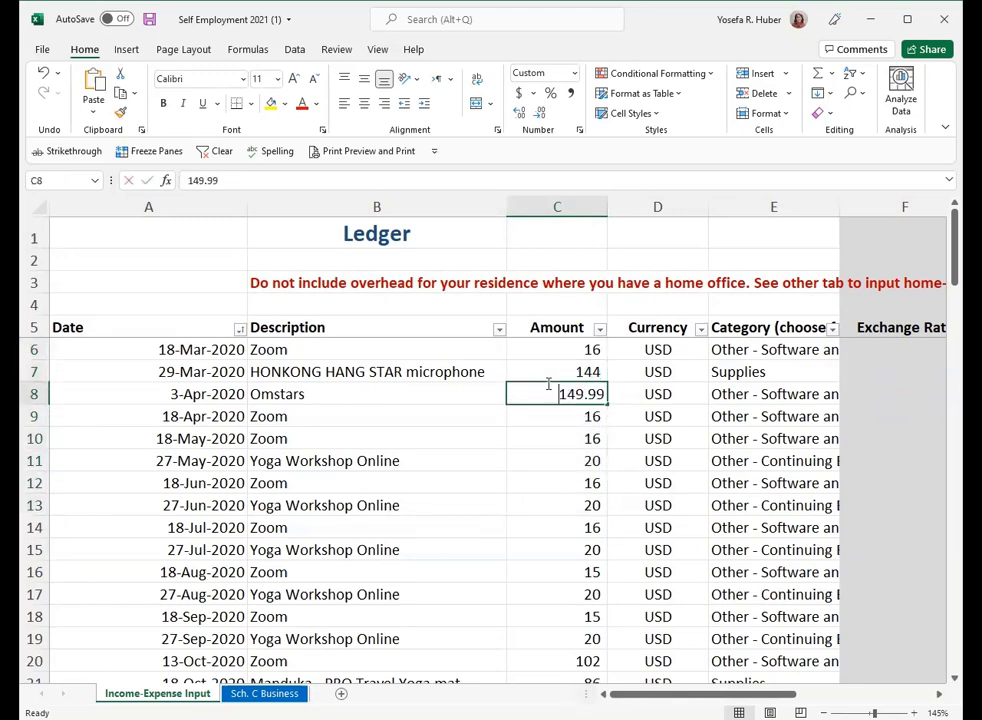
{"action": "key", "text": "Home"}
{"action": "type", "text": "-"}
{"action": "key", "text": "Return"}
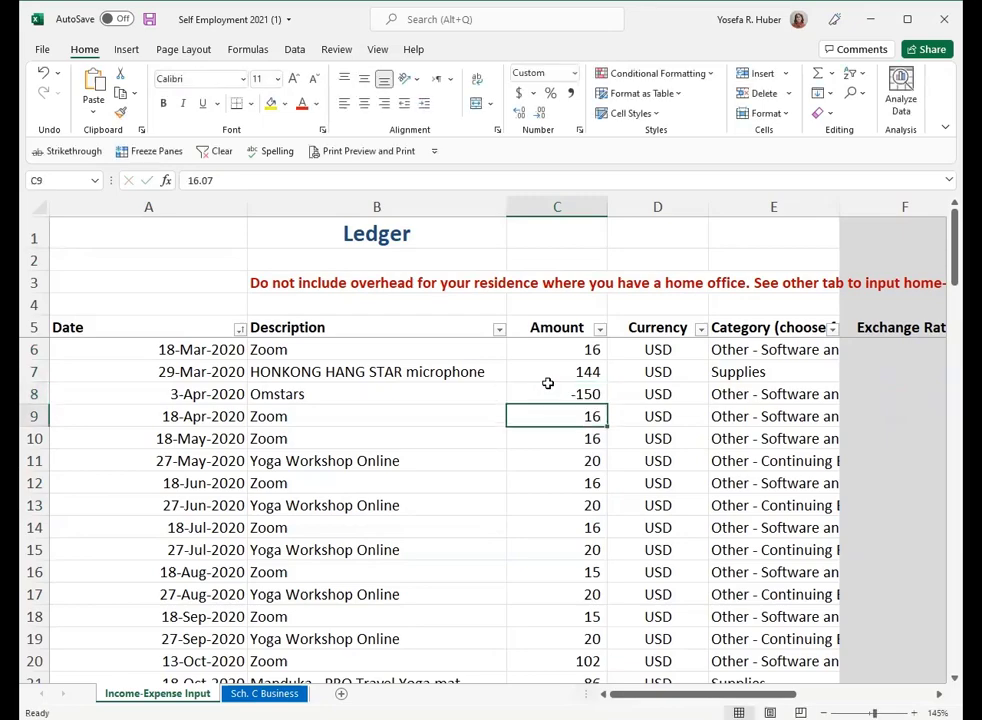
- Format the whole Amount column as Number, with negative values shown in red without a minus sign
{"action": "left_click", "coordinate": [552, 207]}
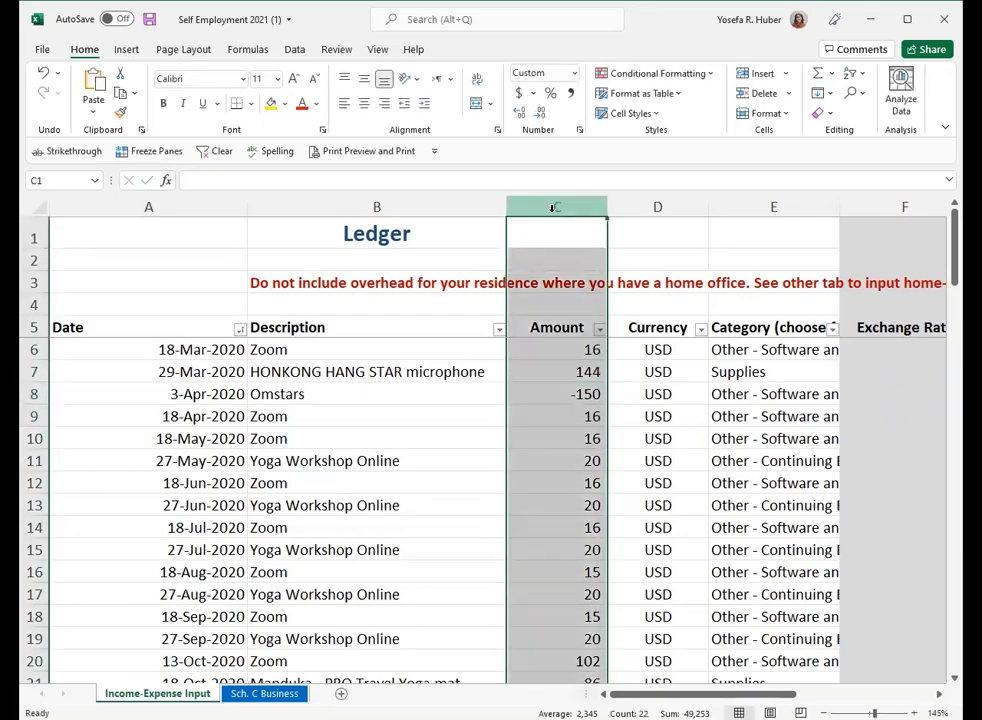
{"action": "left_click", "coordinate": [248, 55]}
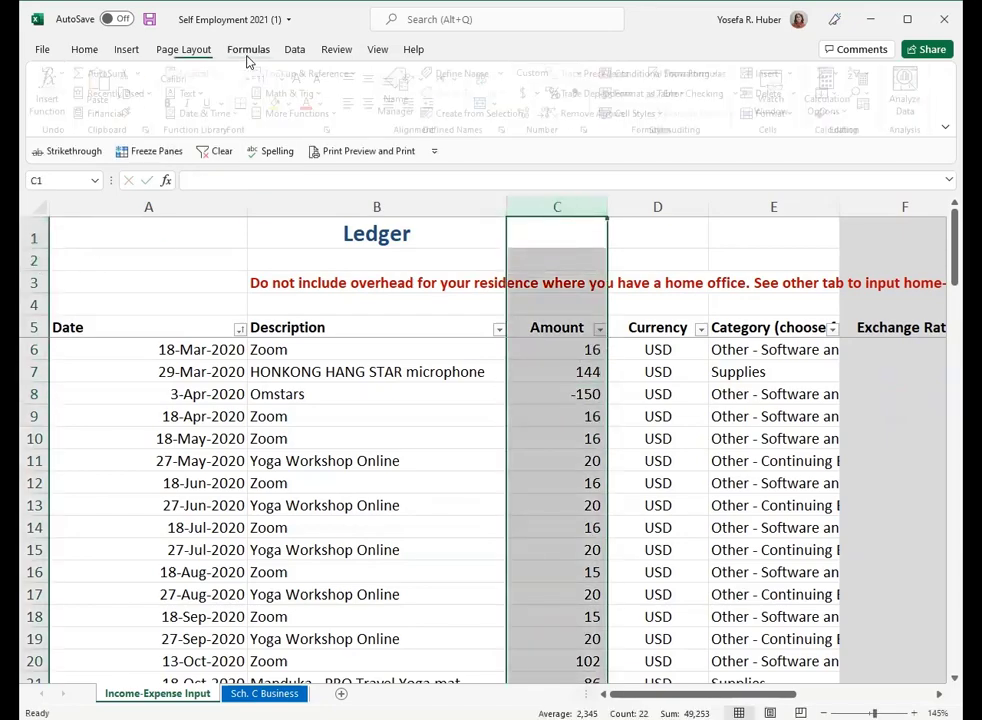
{"action": "right_click", "coordinate": [559, 405]}
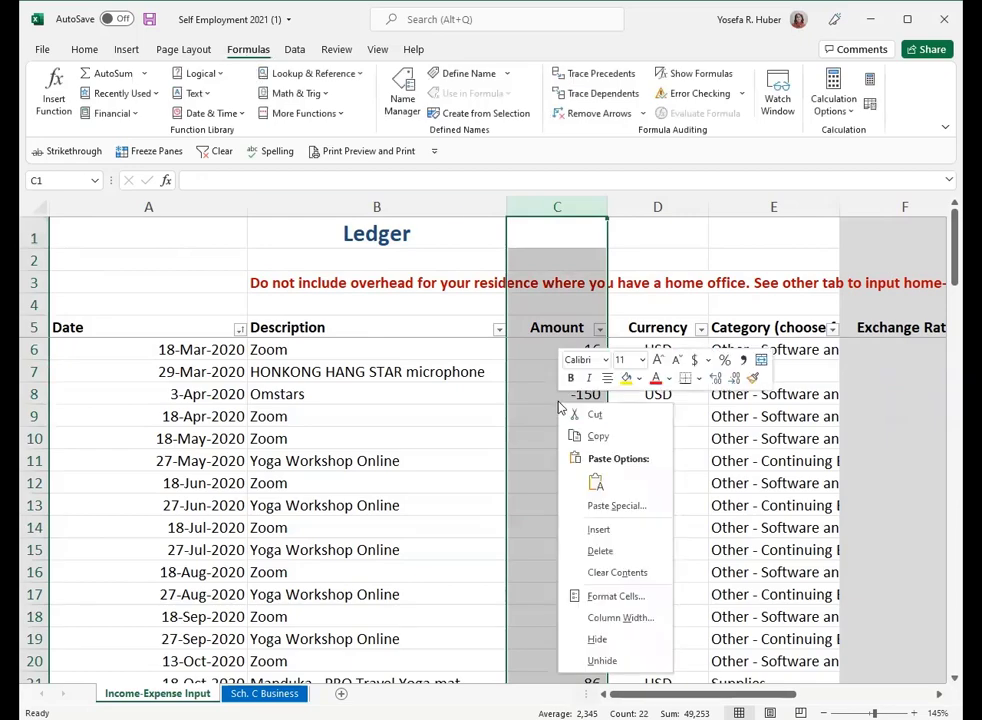
{"action": "left_click", "coordinate": [600, 596]}
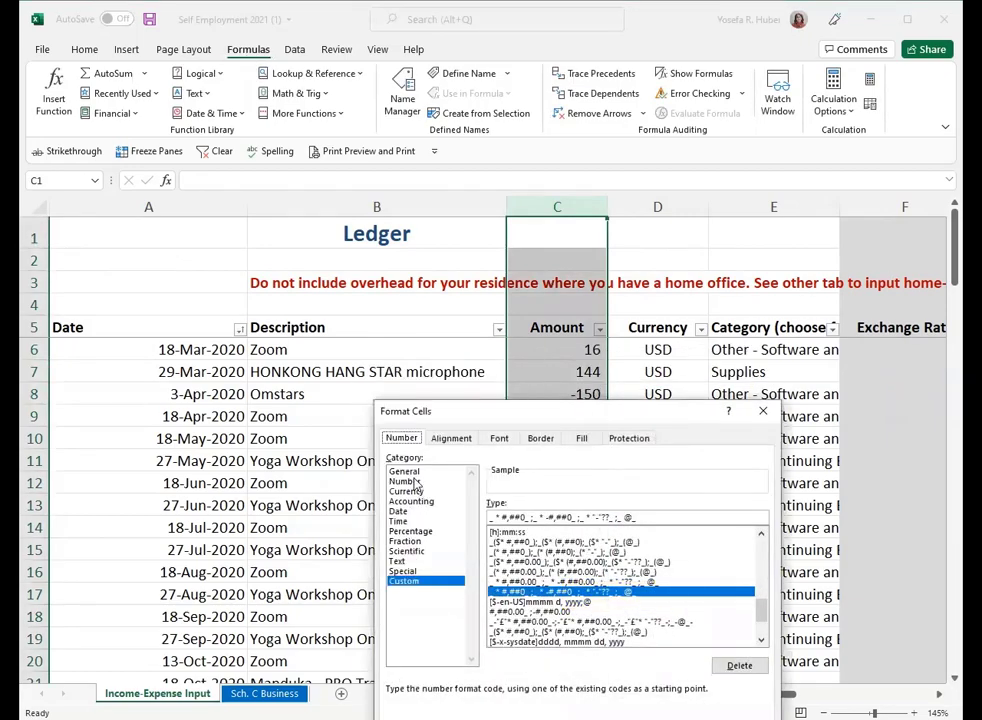
{"action": "left_click", "coordinate": [462, 484]}
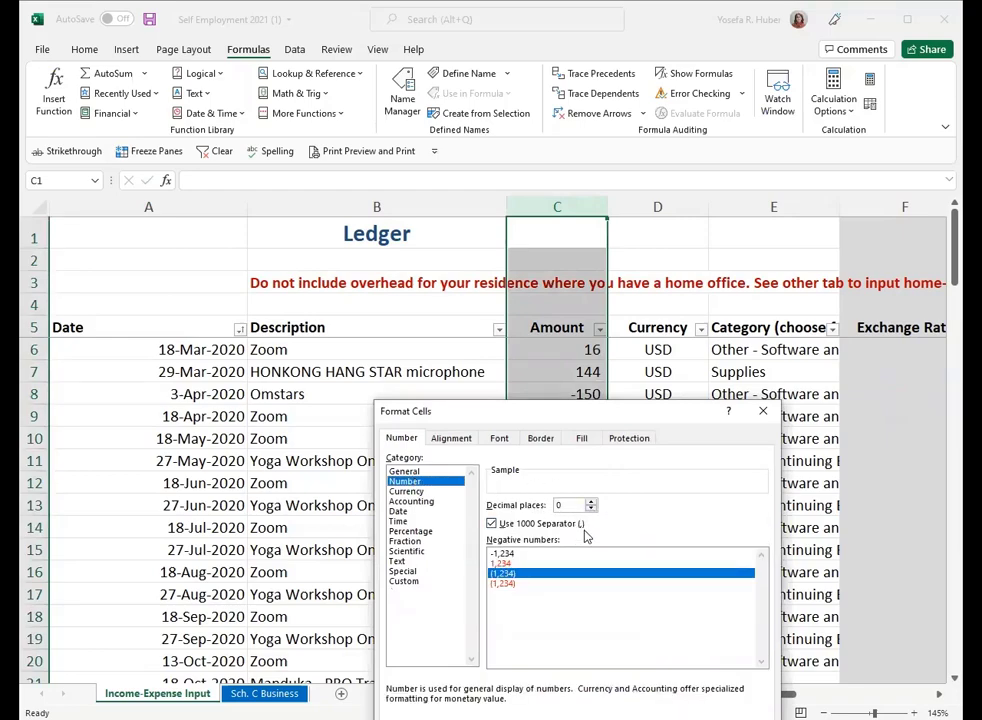
{"action": "left_click", "coordinate": [505, 584]}
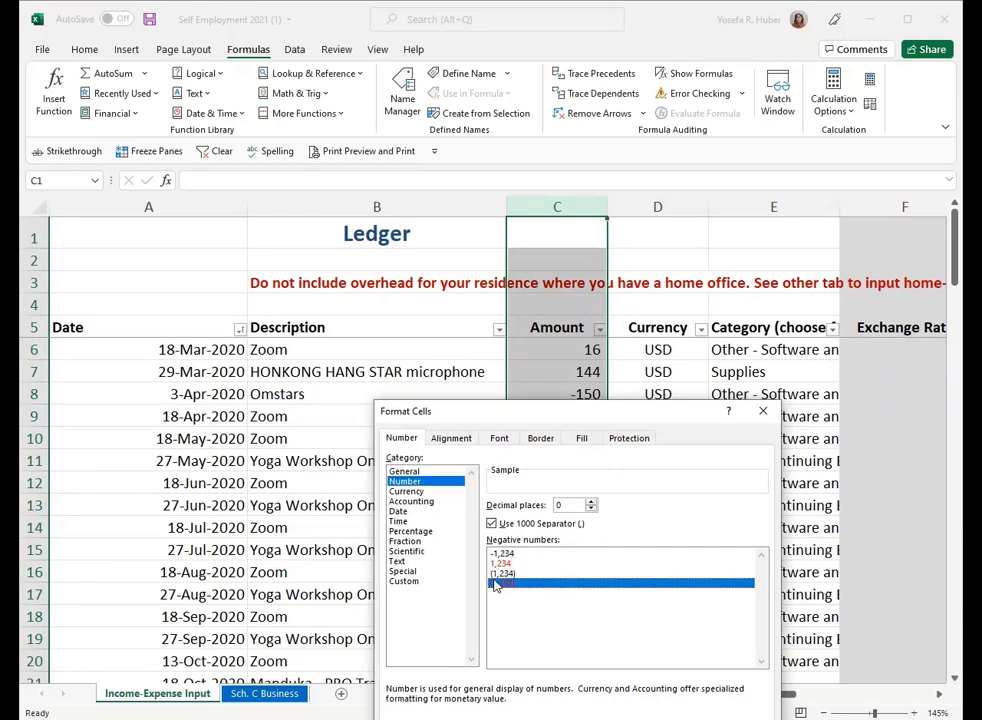
{"action": "left_click", "coordinate": [502, 563]}
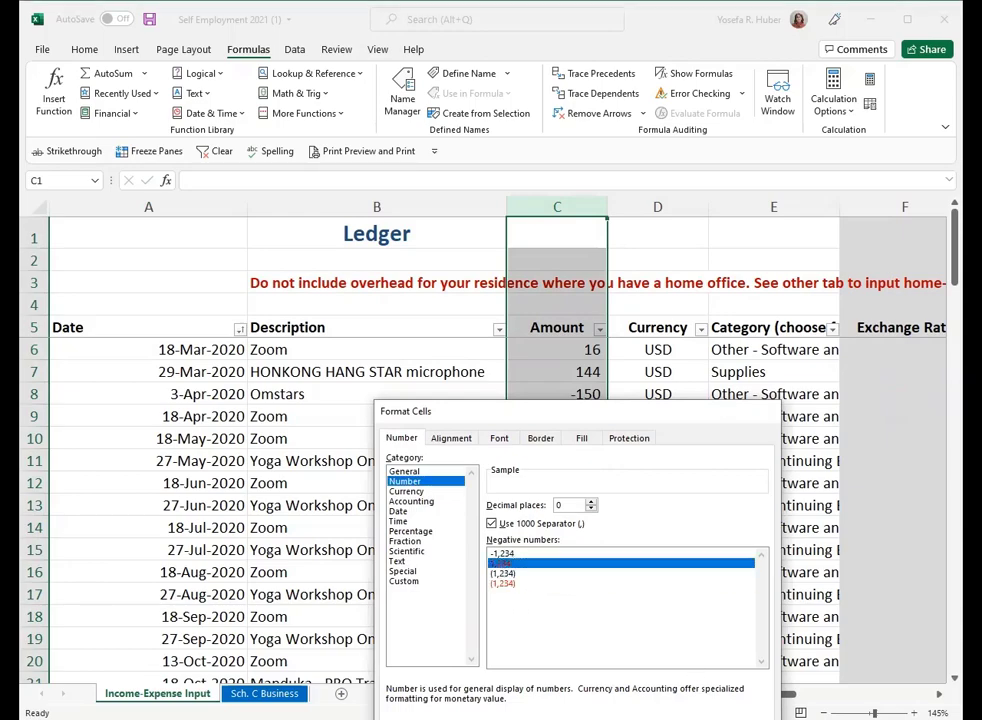
{"action": "key", "text": "Return"}
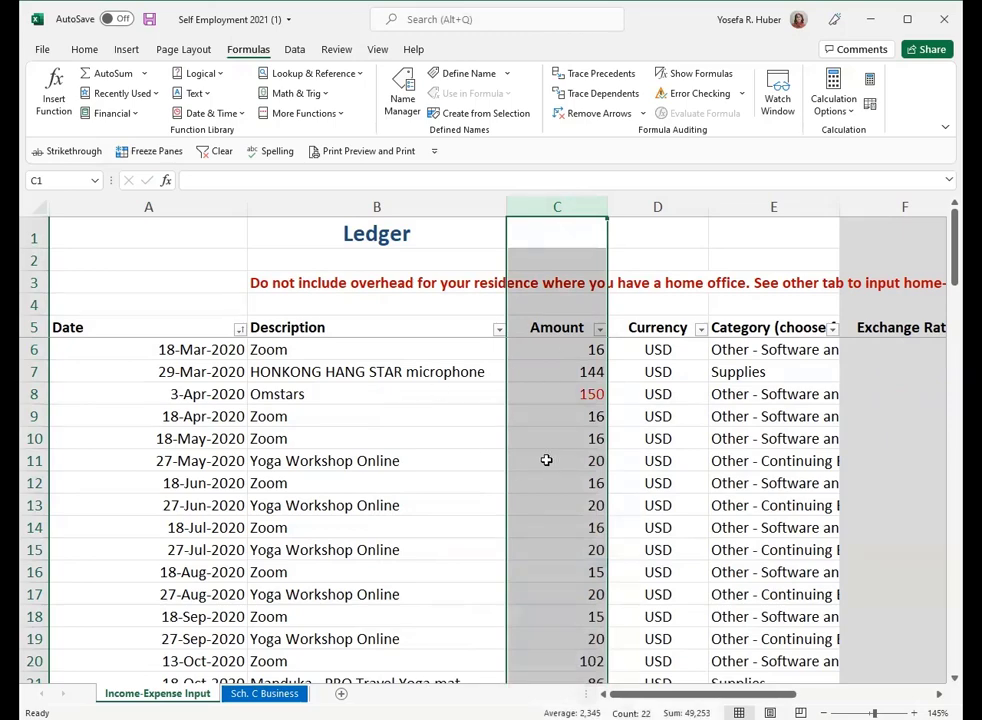
- Undo the Amount column's number format and the sign change in cell C8
{"action": "key", "text": "ctrl+z"}
{"action": "key", "text": "ctrl+z"}
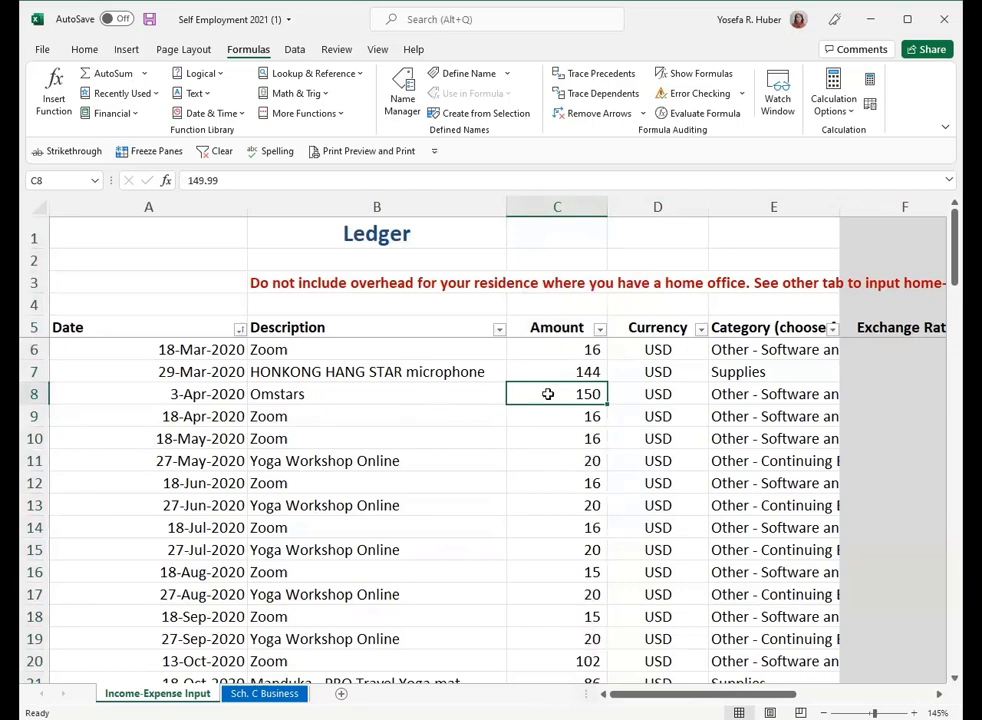
{"action": "left_click_drag", "start_coordinate": [544, 360], "coordinate": [541, 446]}
{"action": "left_click", "coordinate": [540, 457]}
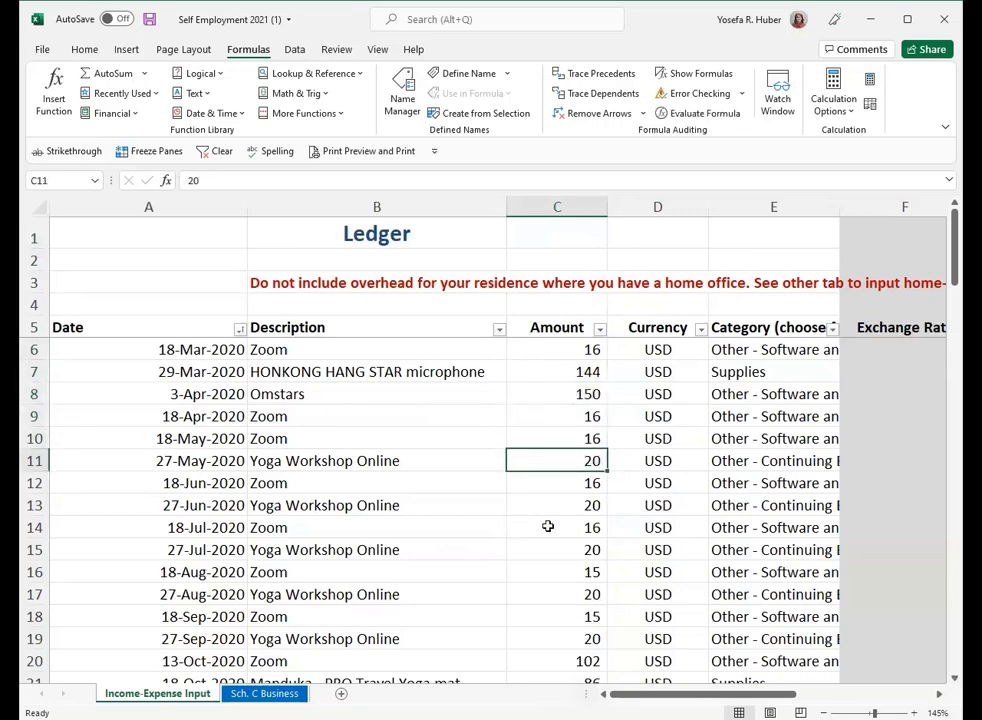
{"action": "scroll", "coordinate": [548, 526], "scroll_direction": "down", "scroll_amount": 6}
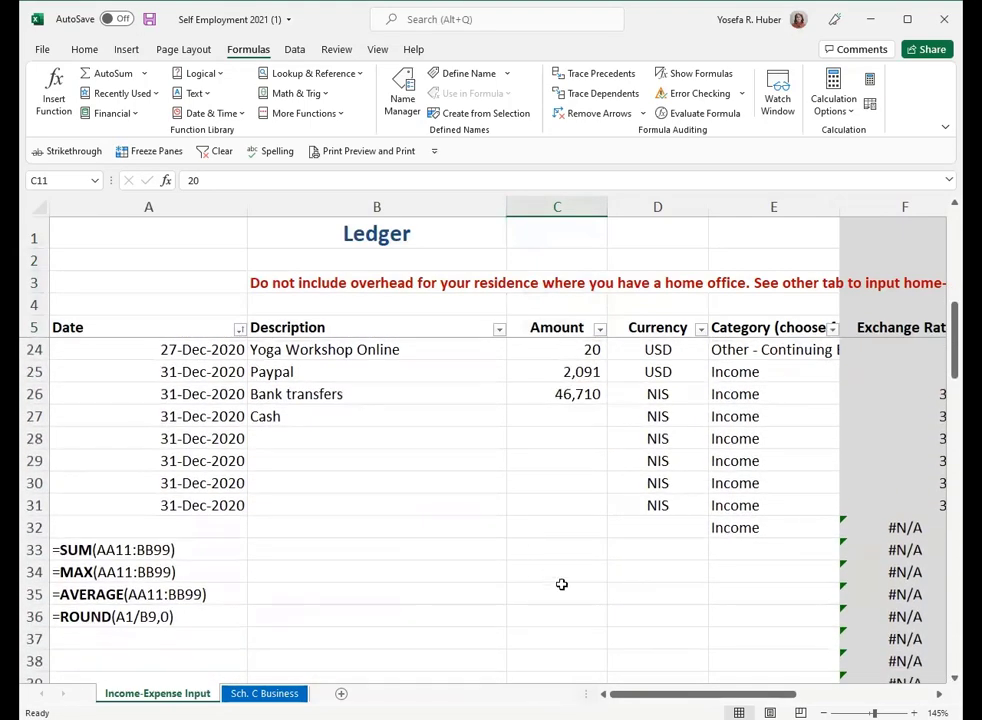
{"action": "scroll", "coordinate": [561, 584], "scroll_direction": "up", "scroll_amount": 6}
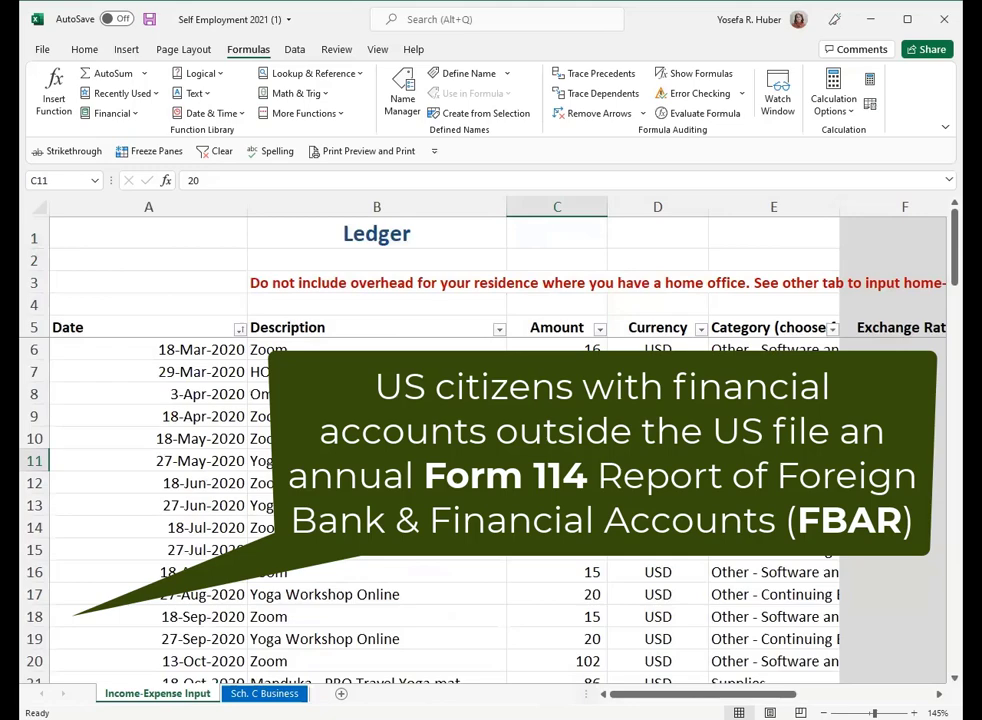
- Enter the formula =MAX(C:C) in cell D1 to find the largest value in the Amount column
{"action": "left_click", "coordinate": [641, 240]}
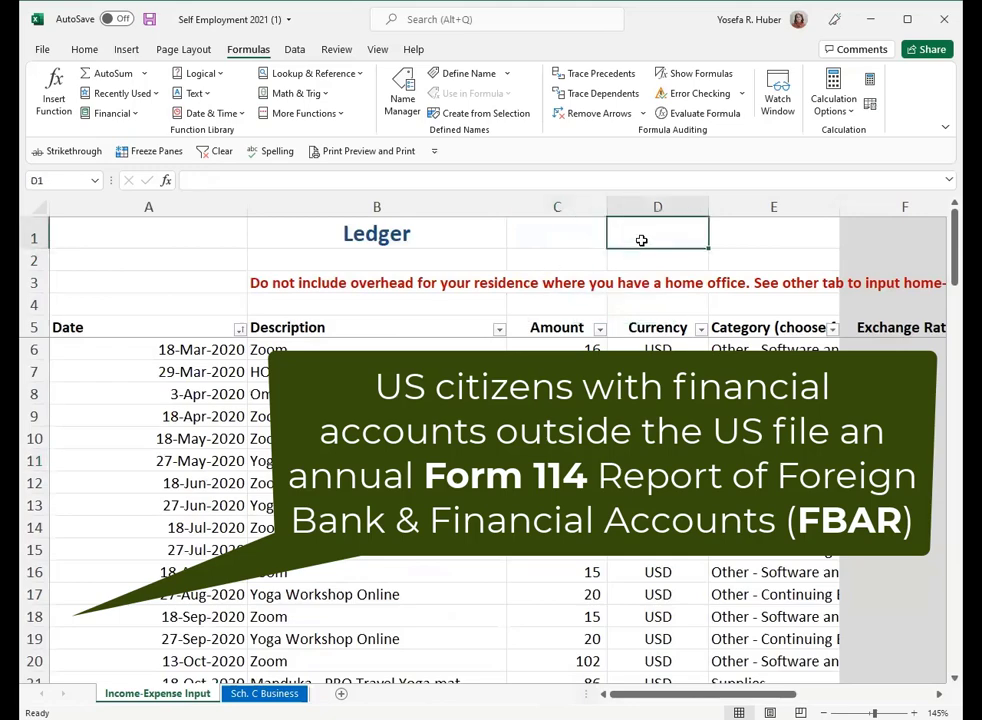
{"action": "type", "text": "=max"}
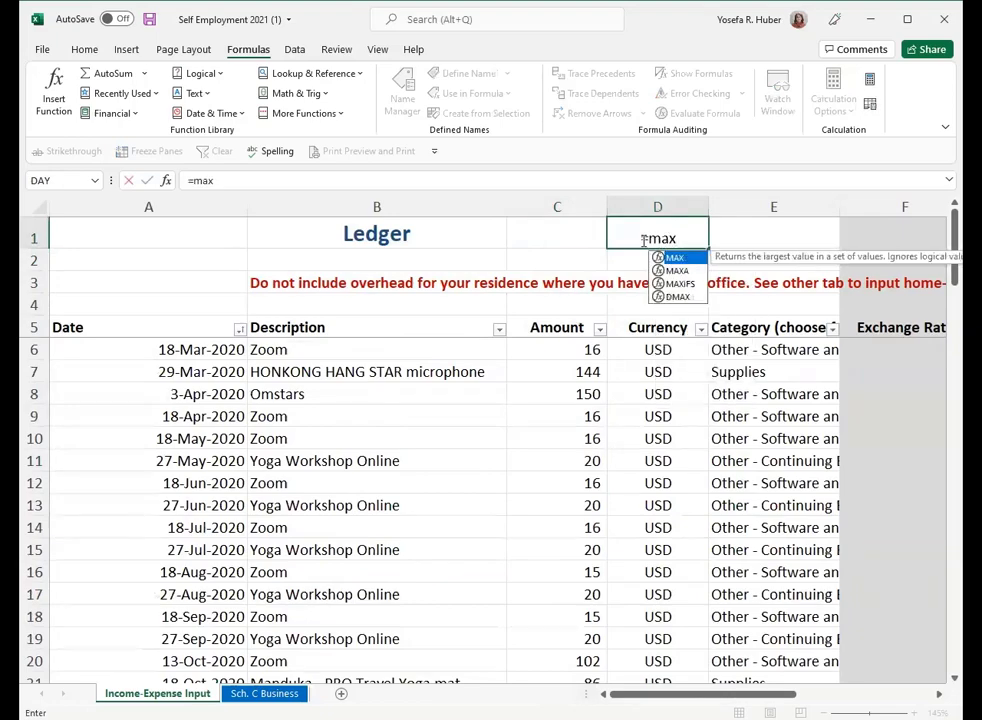
{"action": "type", "text": "("}
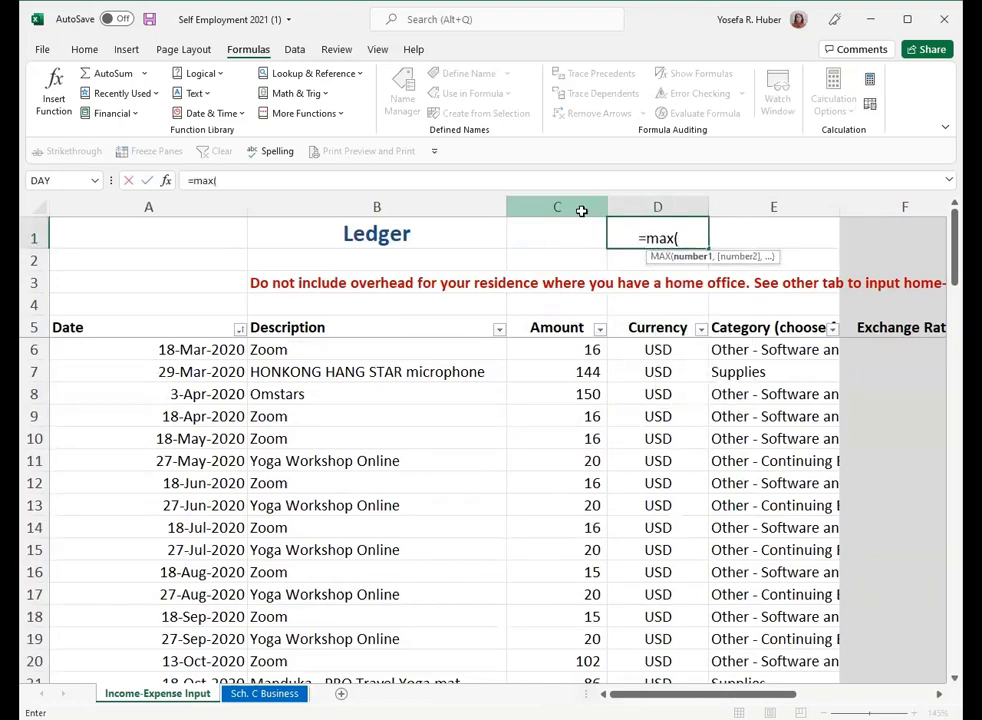
{"action": "left_click", "coordinate": [581, 208]}
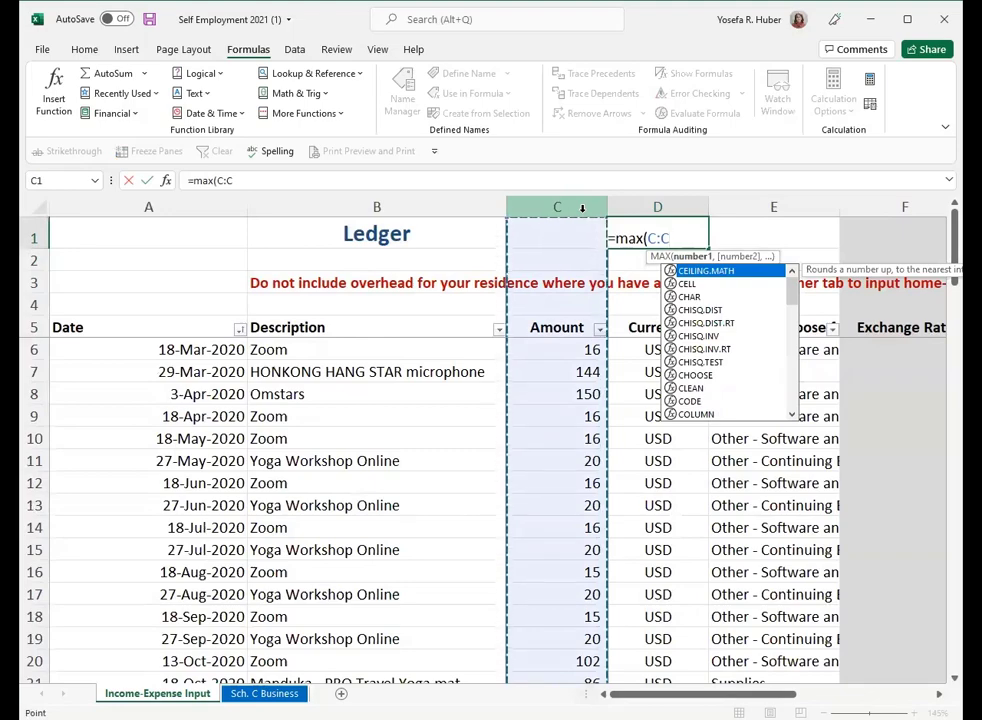
{"action": "type", "text": ")"}
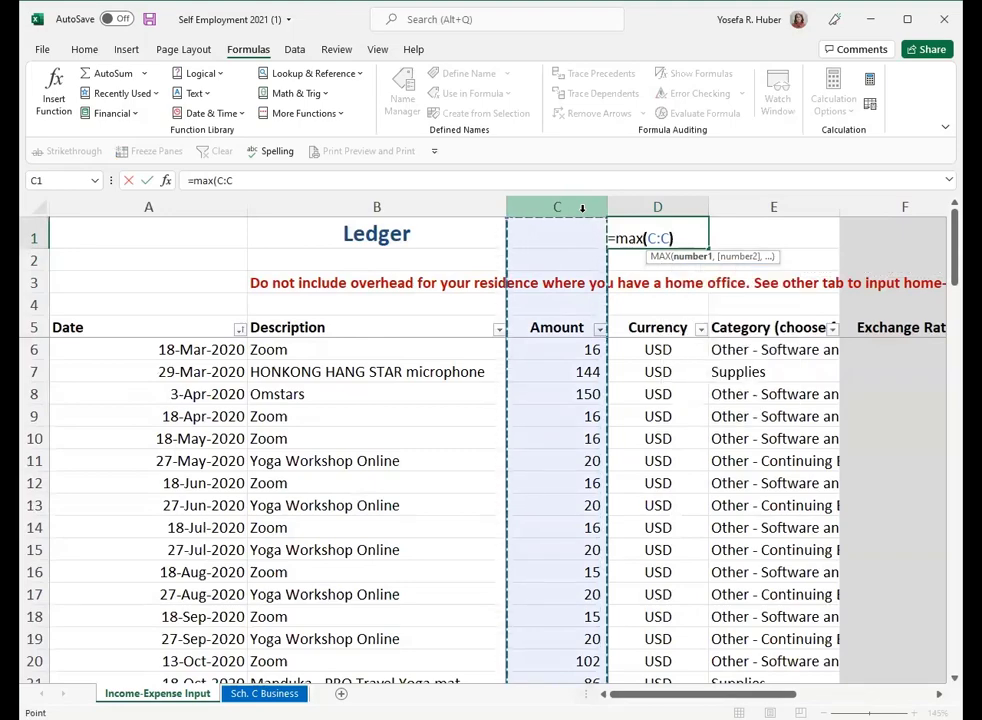
{"action": "key", "text": "Return"}
{"action": "key", "text": "Up"}
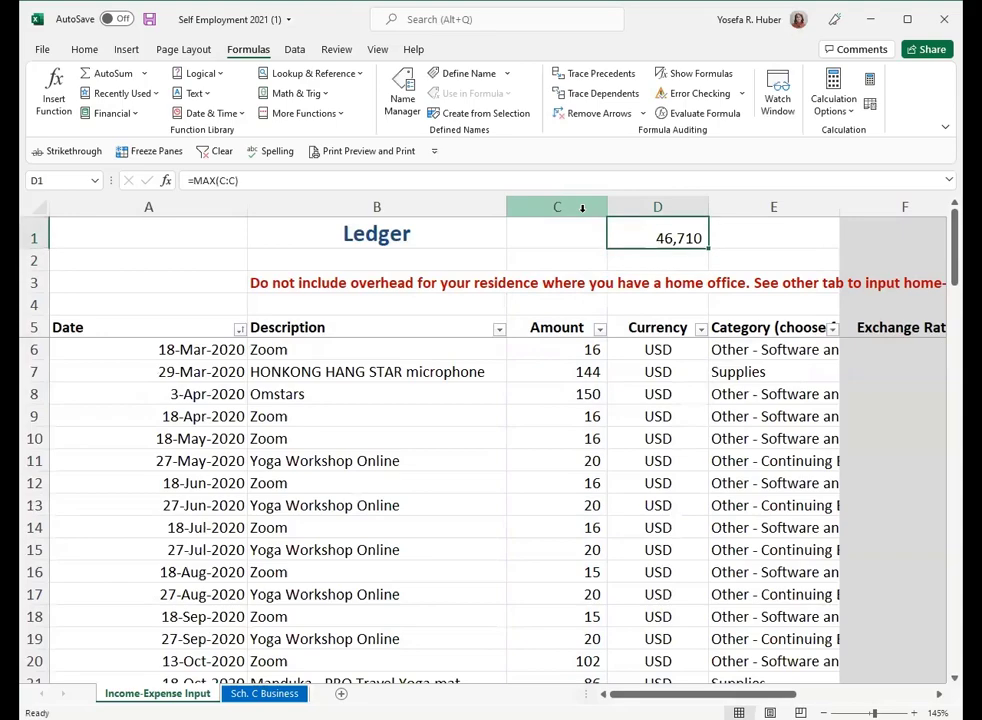
- Check the Amount column for its largest entry and clear the MAX formula from cell D1
{"action": "scroll", "coordinate": [520, 340], "scroll_direction": "down", "scroll_amount": 3}
{"action": "scroll", "coordinate": [579, 467], "scroll_direction": "down", "scroll_amount": 5}
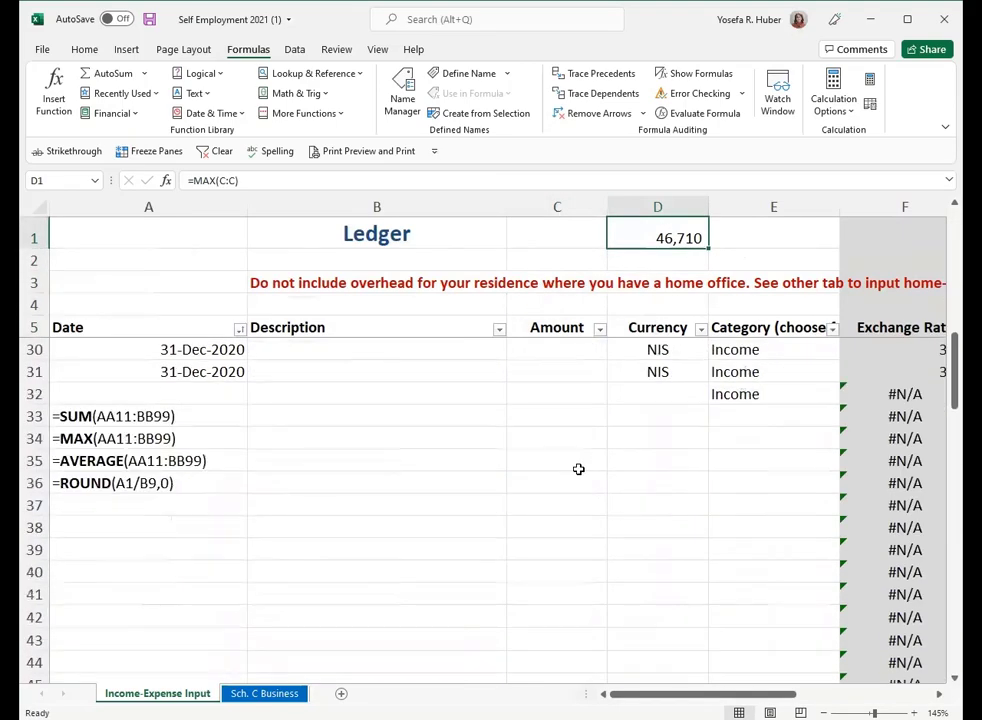
{"action": "scroll", "coordinate": [579, 467], "scroll_direction": "up", "scroll_amount": 8}
{"action": "scroll", "coordinate": [560, 500], "scroll_direction": "down", "scroll_amount": 4}
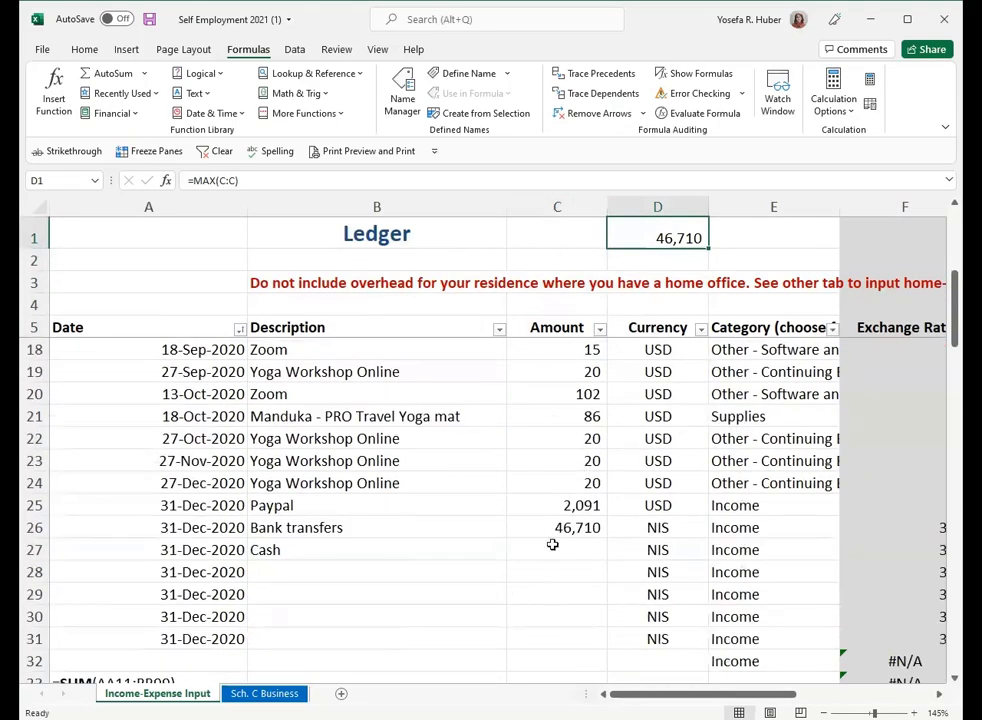
{"action": "scroll", "coordinate": [548, 572], "scroll_direction": "up", "scroll_amount": 4}
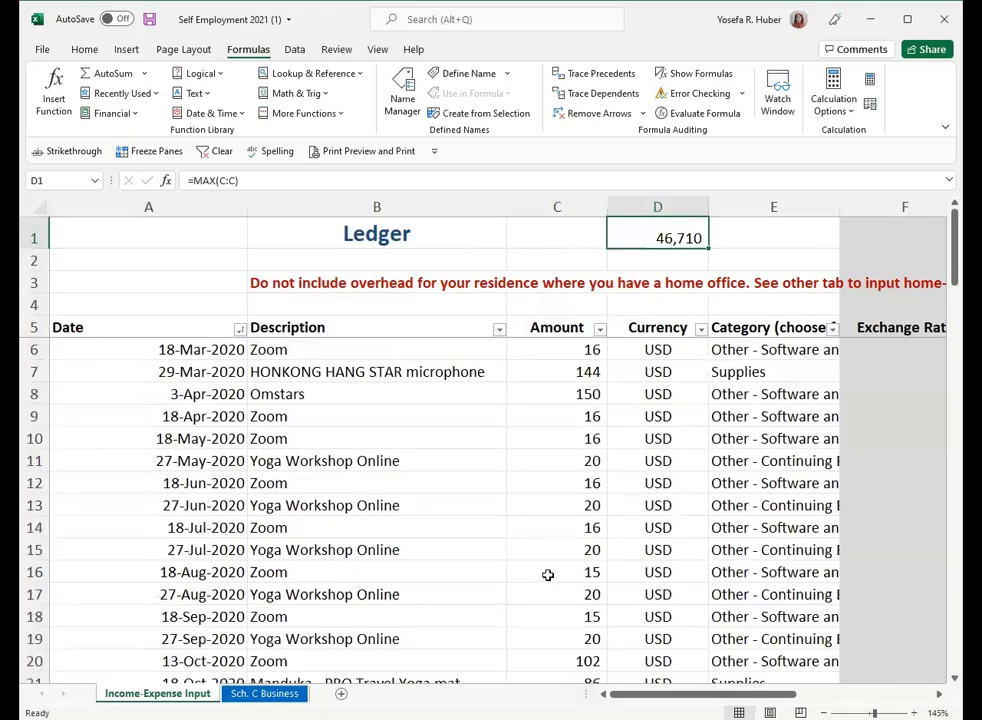
{"action": "scroll", "coordinate": [562, 520], "scroll_direction": "down", "scroll_amount": 7}
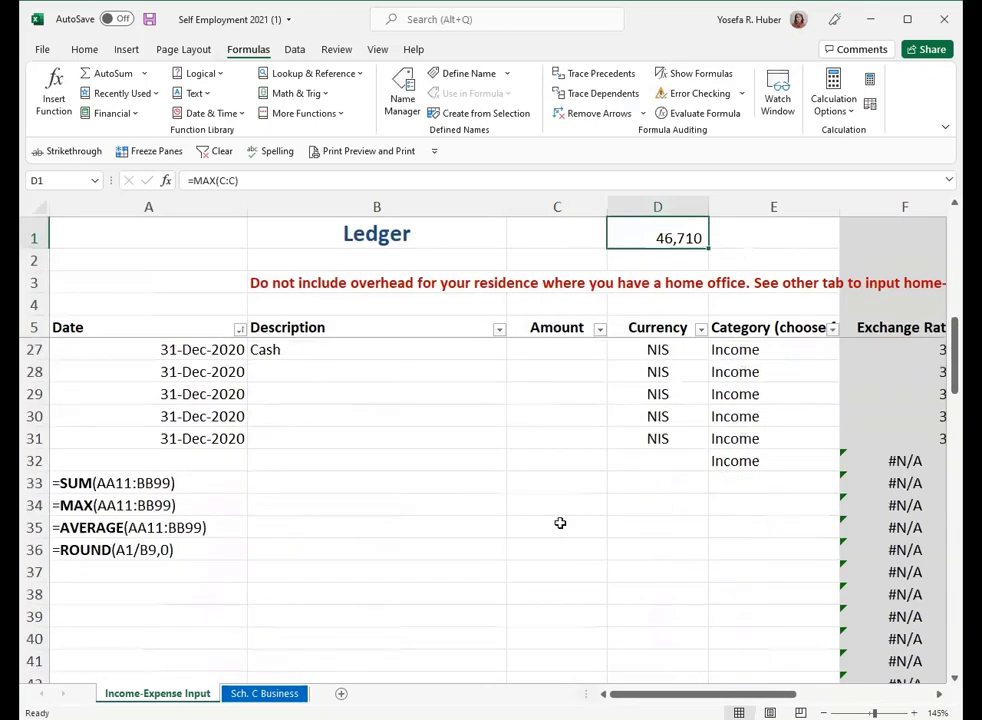
{"action": "scroll", "coordinate": [566, 528], "scroll_direction": "up", "scroll_amount": 7}
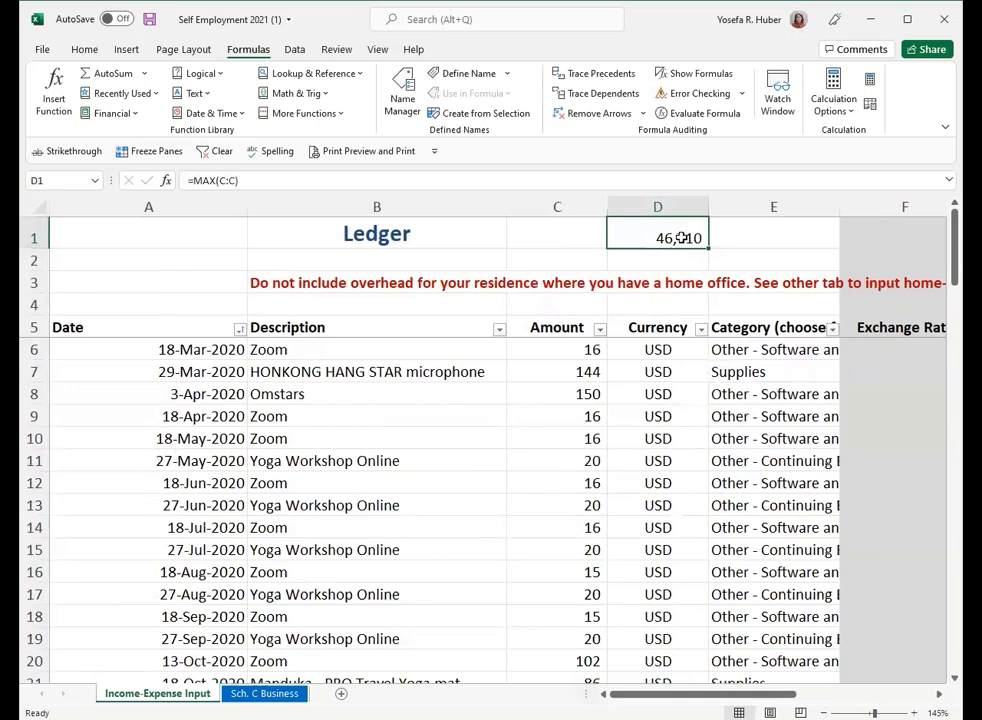
{"action": "key", "text": "Delete"}
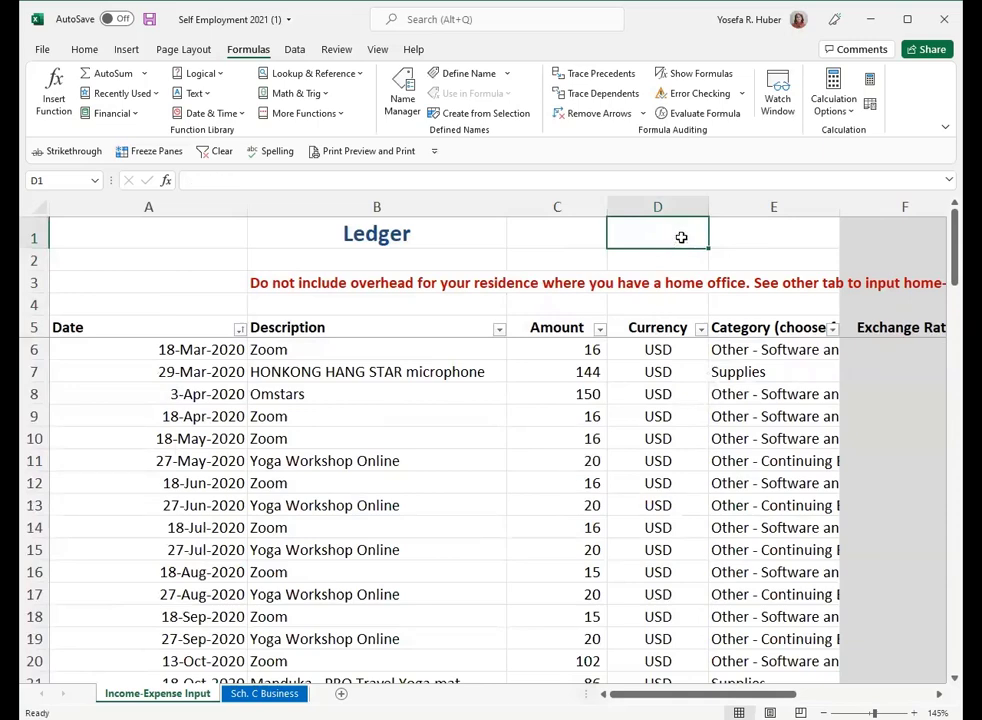
- Enter the formula =AVERAGE(C6:C15) in cell D1 to average the first ten amounts
{"action": "scroll", "coordinate": [519, 503], "scroll_direction": "down", "scroll_amount": 2}
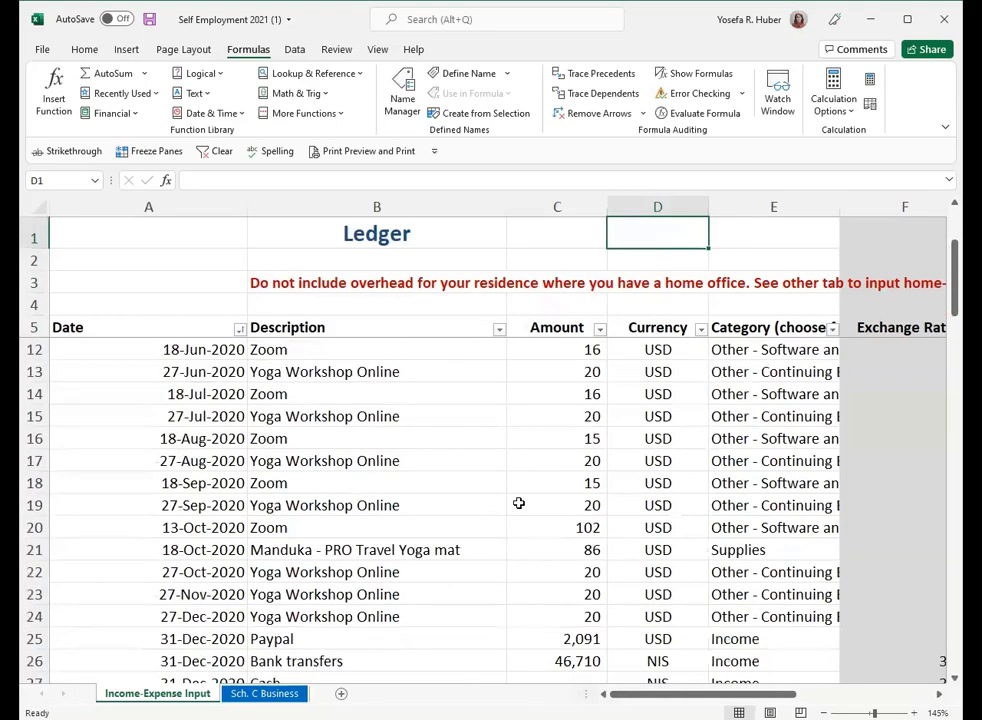
{"action": "scroll", "coordinate": [519, 503], "scroll_direction": "down", "scroll_amount": 5}
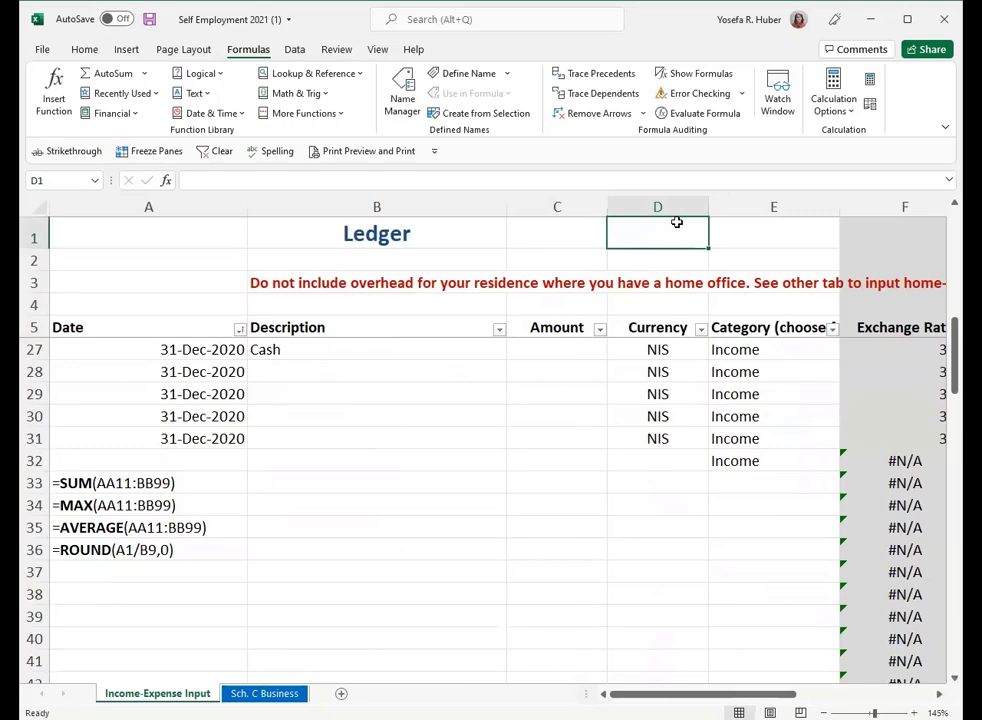
{"action": "type", "text": "=aver"}
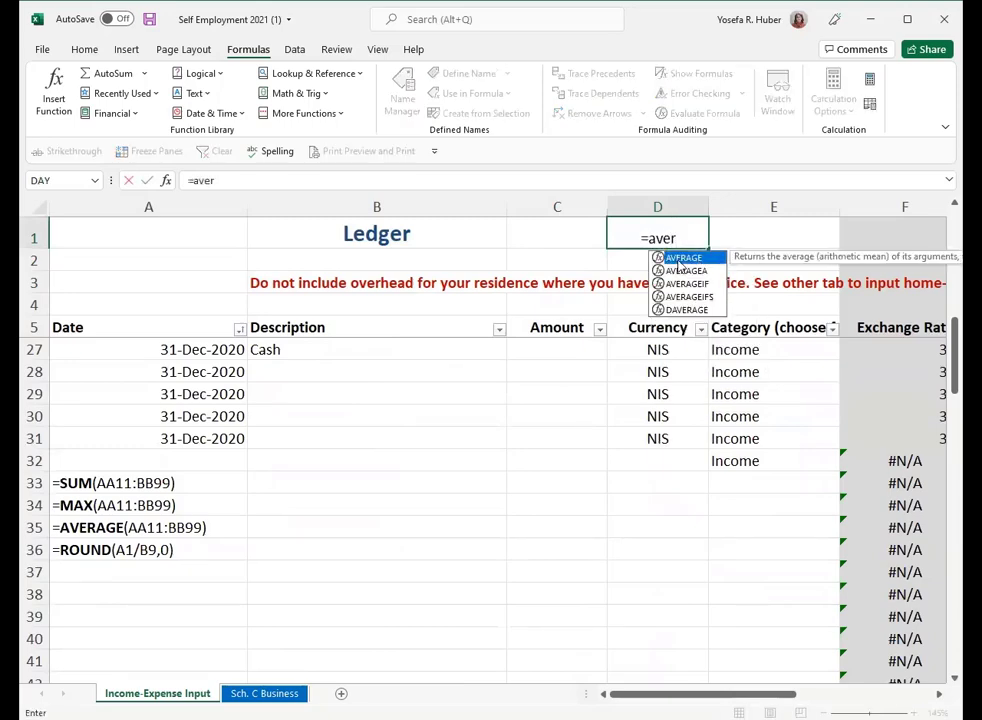
{"action": "double_click", "coordinate": [679, 261]}
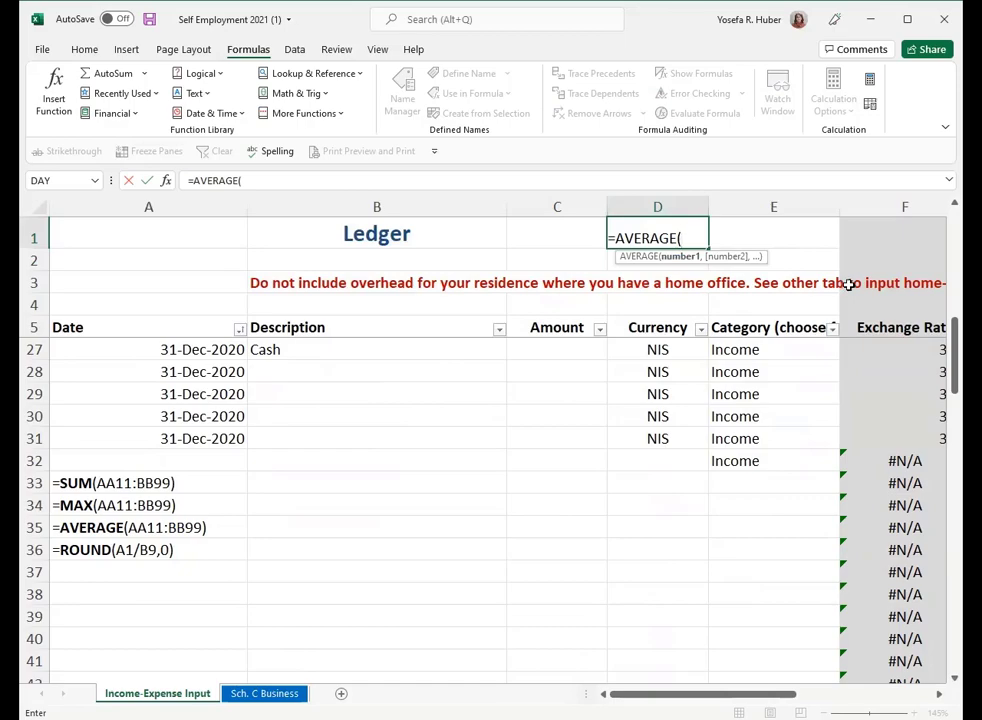
{"action": "scroll", "coordinate": [570, 318], "scroll_direction": "up", "scroll_amount": 7}
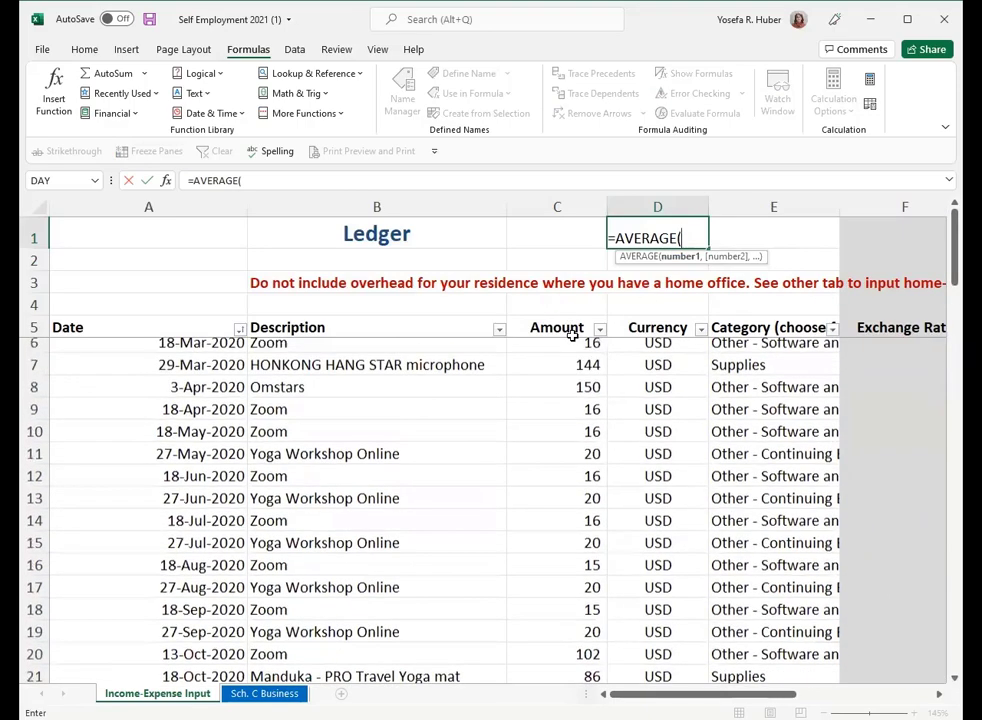
{"action": "left_click_drag", "start_coordinate": [555, 351], "coordinate": [566, 540]}
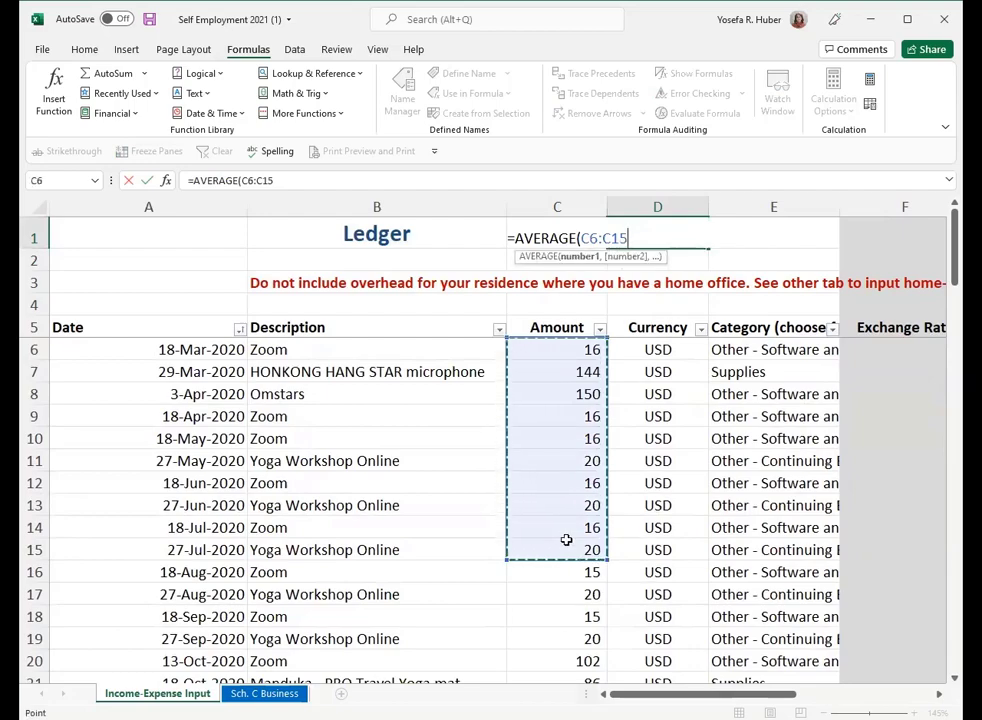
{"action": "key", "text": "Return"}
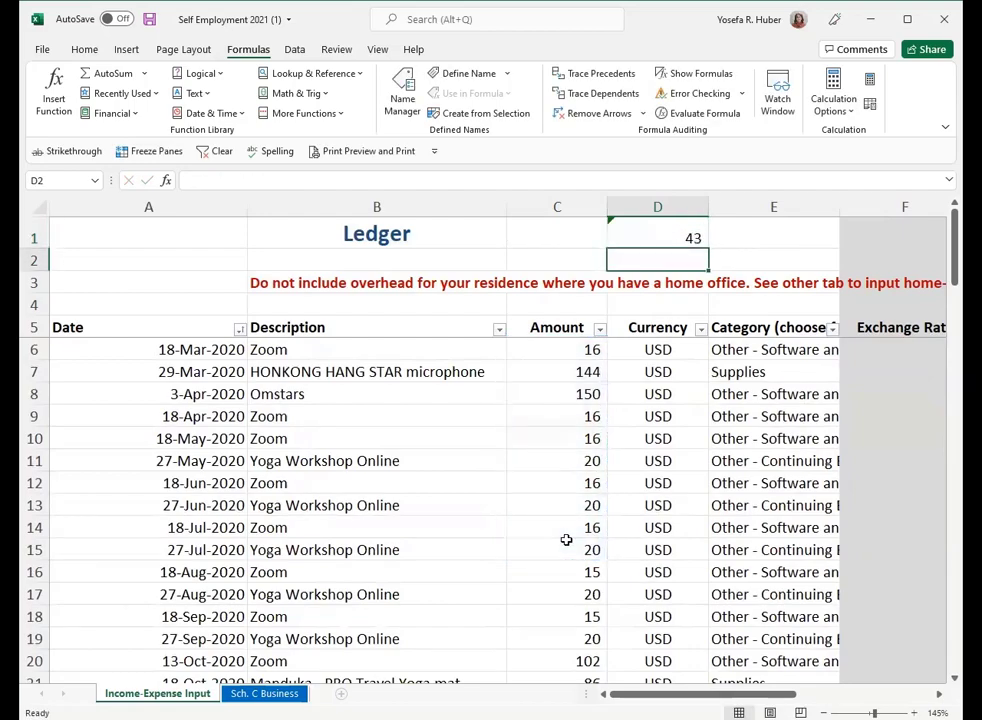
{"action": "key", "text": "Up"}
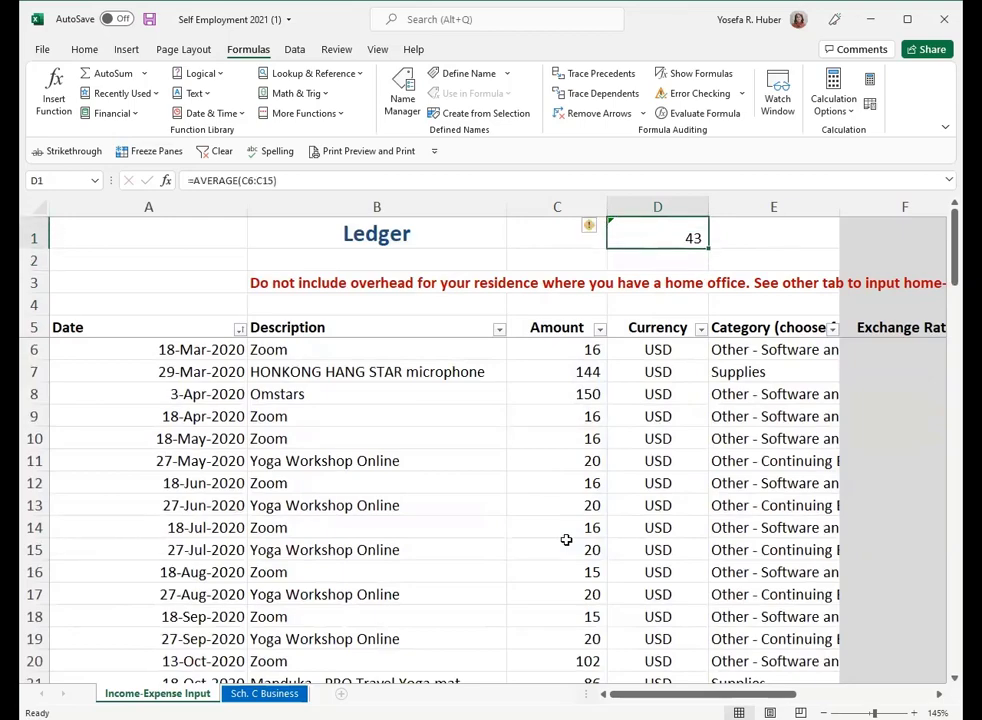
- Clear the AVERAGE formula from cell D1 and select the ROUND example in cell A36
{"action": "key", "text": "Delete"}
{"action": "scroll", "coordinate": [566, 540], "scroll_direction": "down", "scroll_amount": 7}
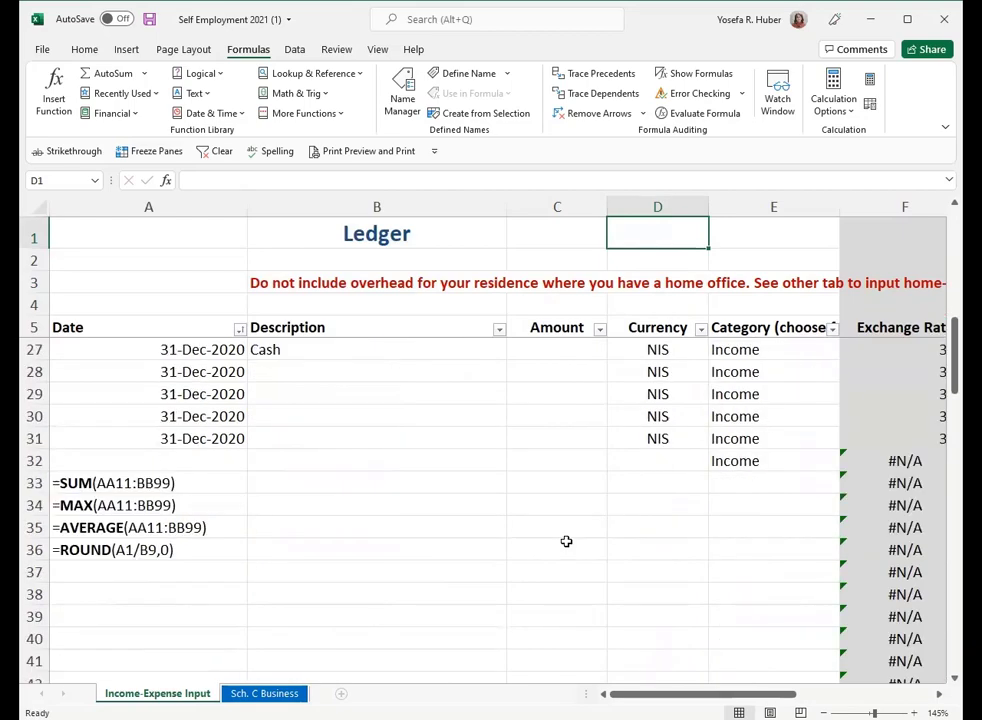
{"action": "left_click", "coordinate": [222, 546]}
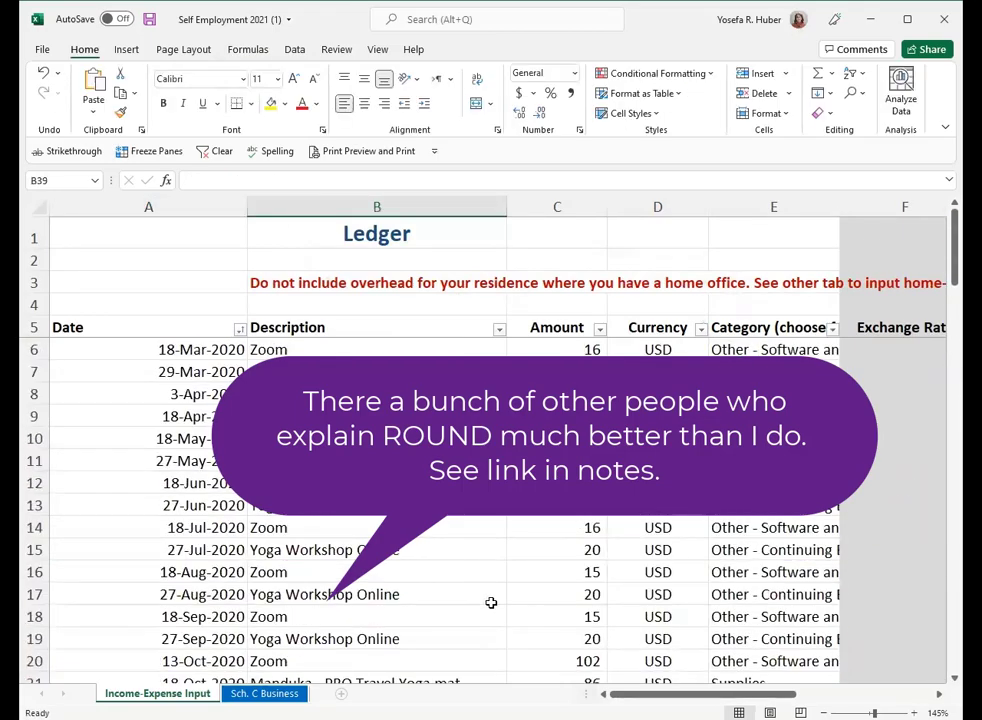
- Open Insert Function for cell A2 and browse the recently used functions and the list of function categories
{"action": "left_click", "coordinate": [133, 263]}
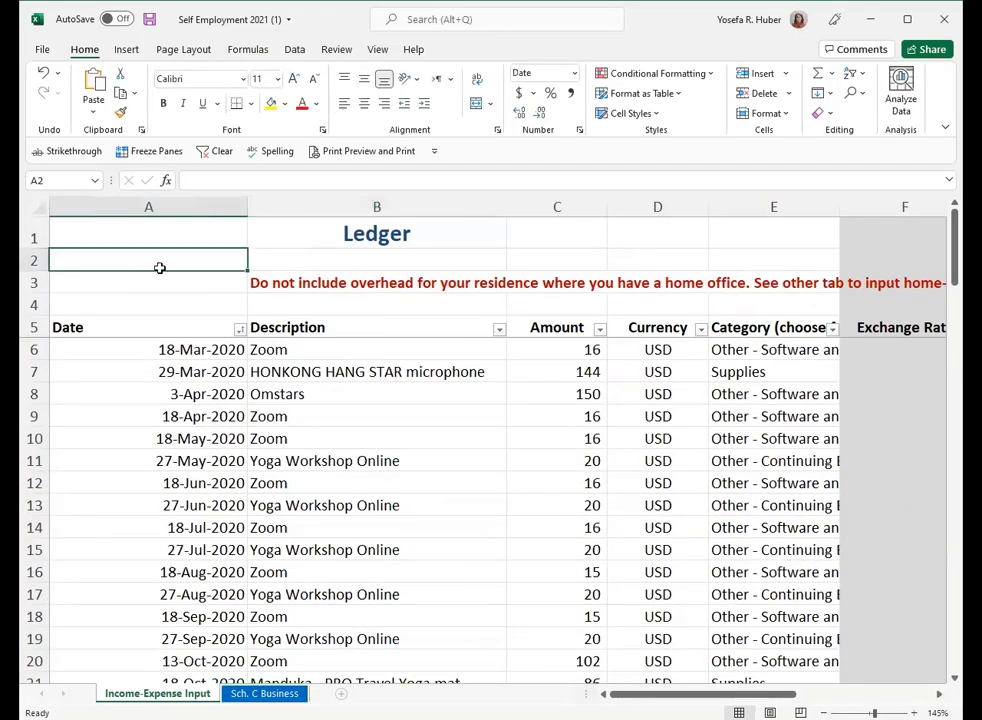
{"action": "left_click", "coordinate": [166, 184]}
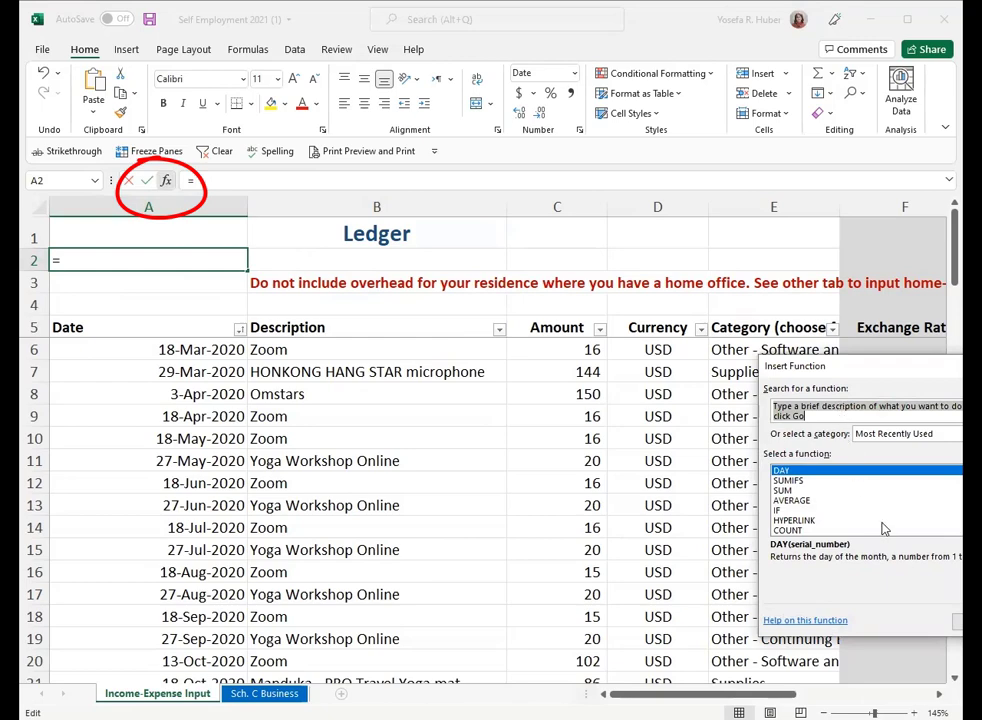
{"action": "scroll", "coordinate": [884, 529], "scroll_direction": "down", "scroll_amount": 1}
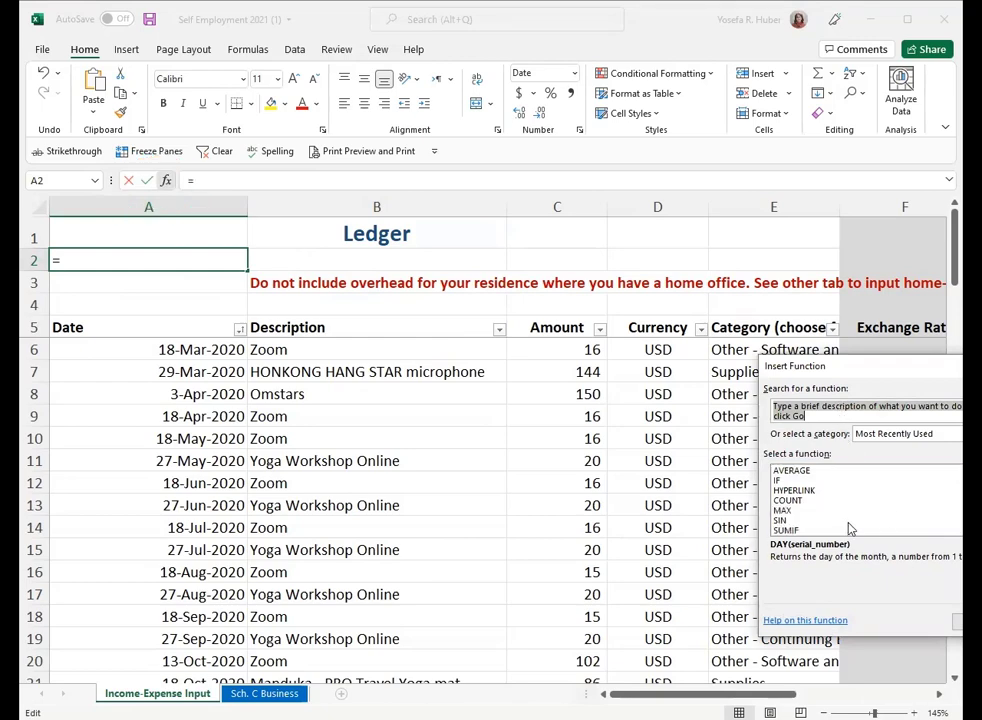
{"action": "scroll", "coordinate": [845, 529], "scroll_direction": "up", "scroll_amount": 1}
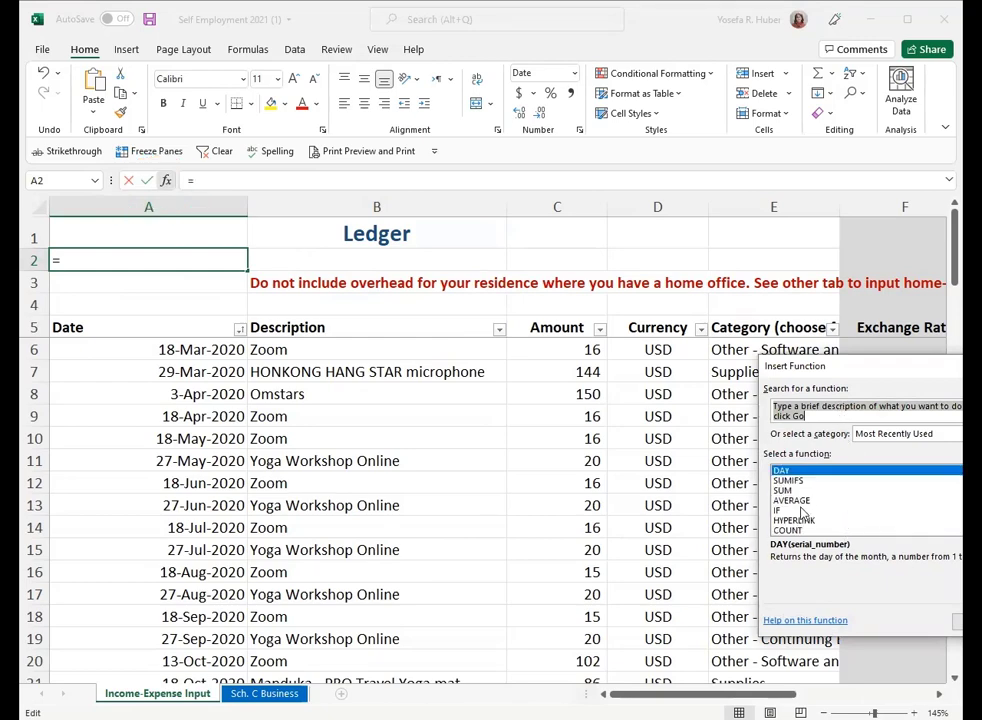
{"action": "left_click", "coordinate": [879, 434]}
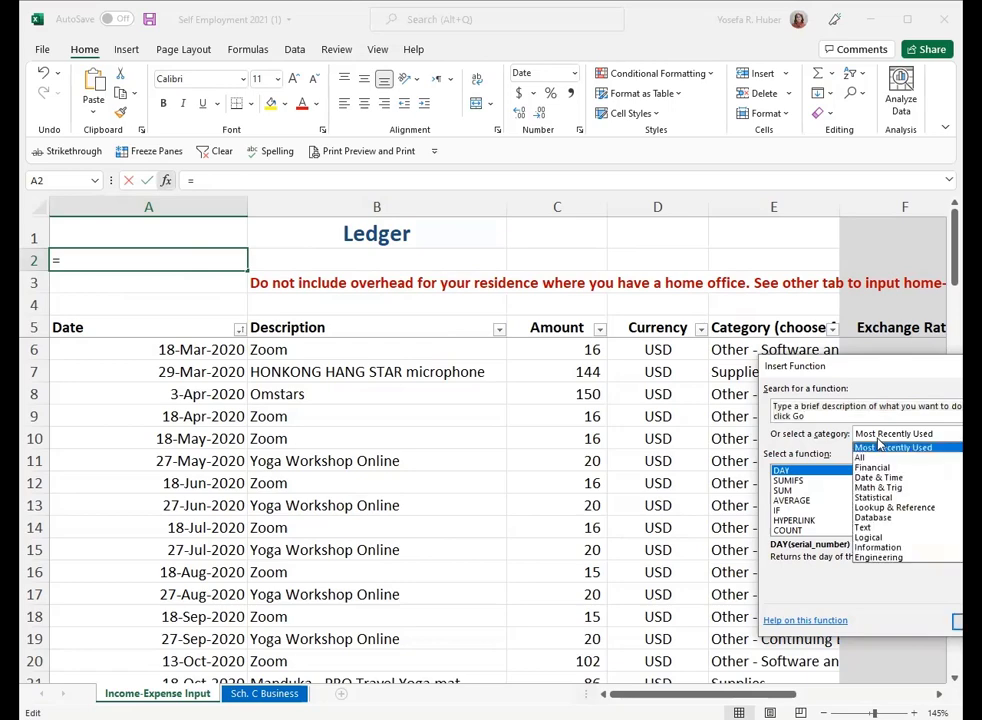
{"action": "scroll", "coordinate": [890, 490], "scroll_direction": "down", "scroll_amount": 4}
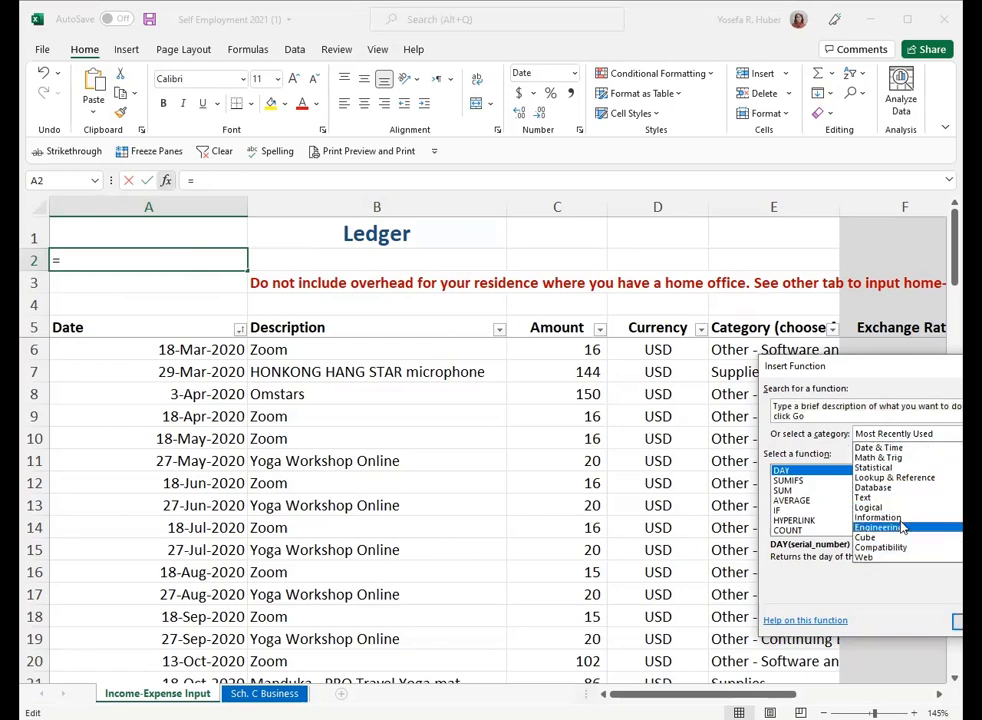
{"action": "scroll", "coordinate": [897, 522], "scroll_direction": "up", "scroll_amount": 1}
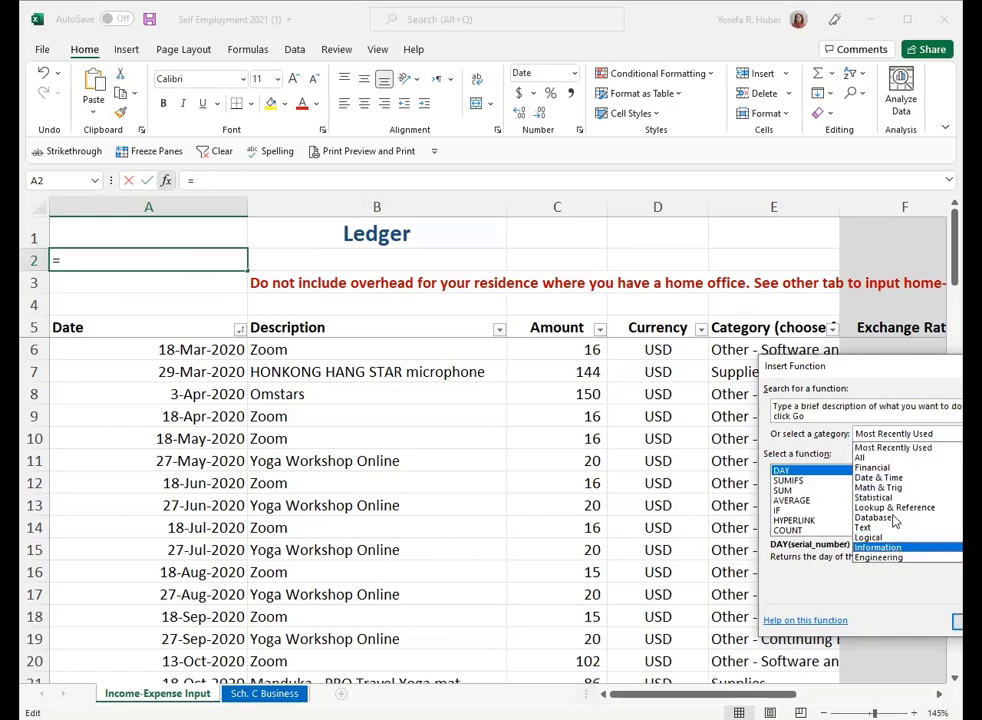
{"action": "left_click", "coordinate": [840, 605]}
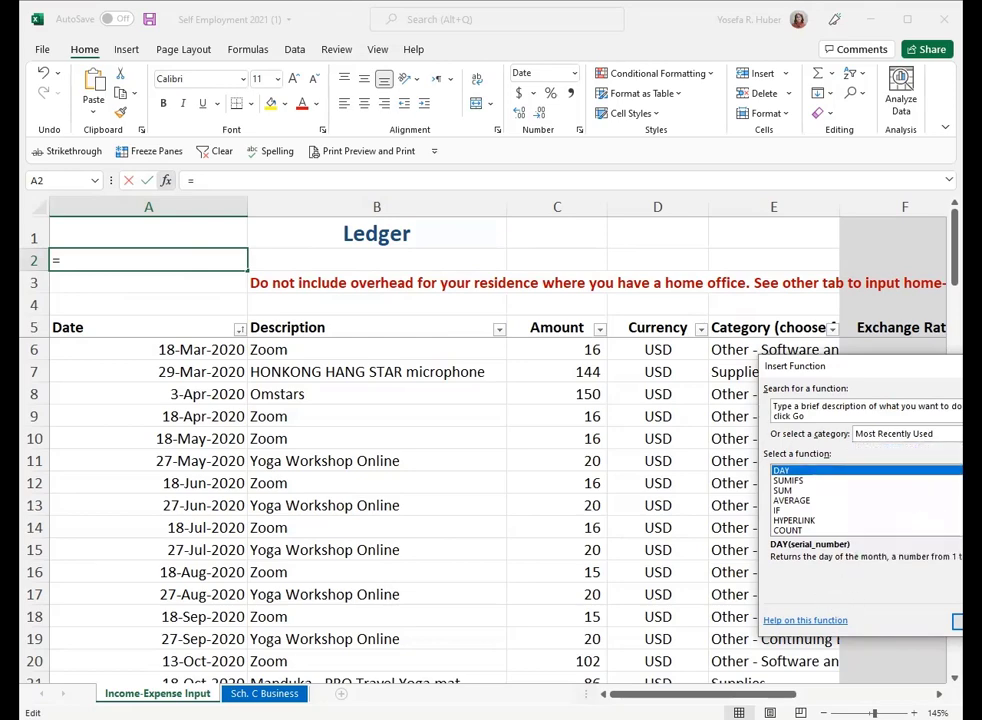
- View the description of AVERAGE and choose the IF function from the Most Recently Used category for cell A2
{"action": "left_click", "coordinate": [800, 500]}
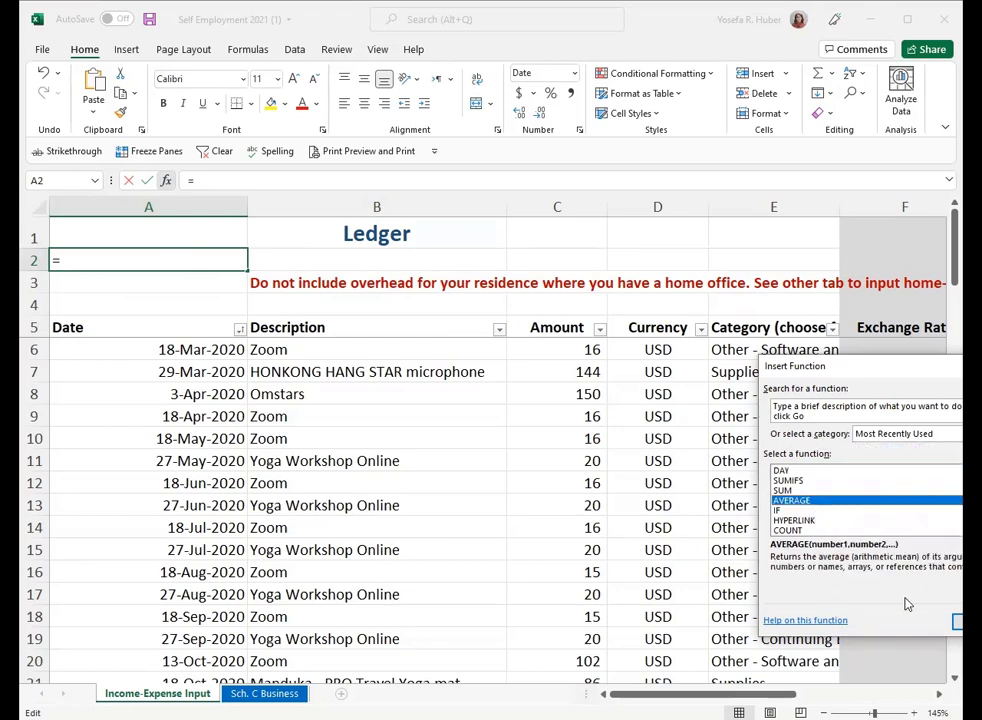
{"action": "left_click", "coordinate": [800, 511]}
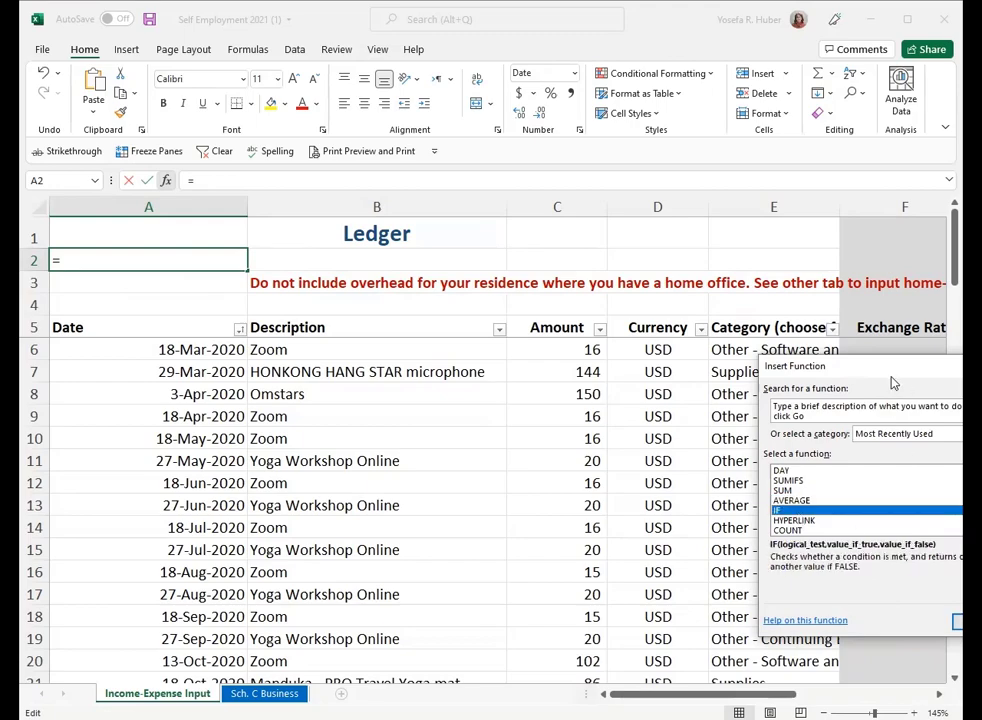
{"action": "left_click_drag", "start_coordinate": [889, 368], "coordinate": [658, 350]}
{"action": "left_click", "coordinate": [747, 603]}
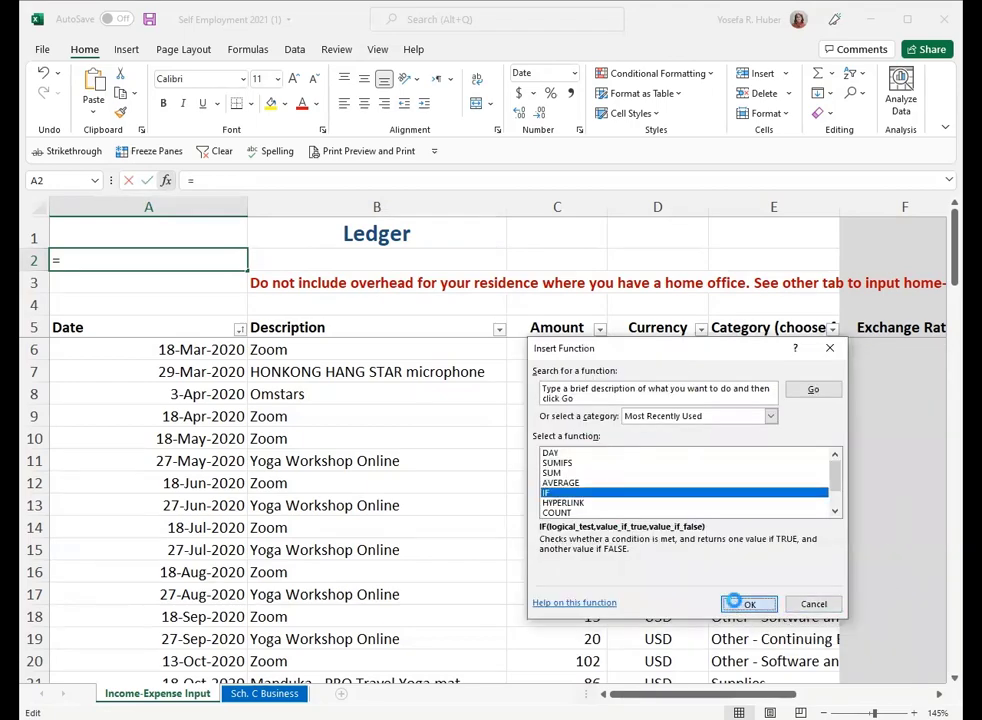